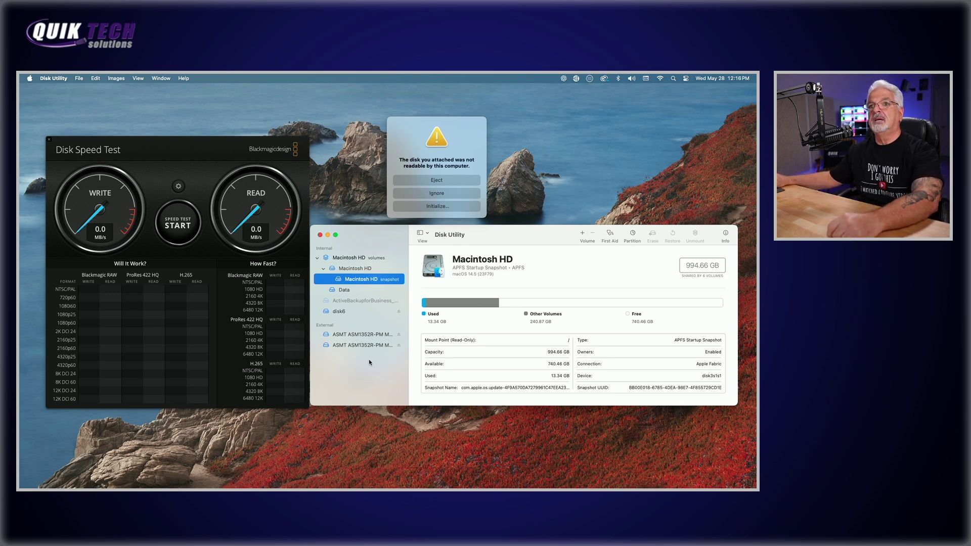
Select the first external ASMT ASM1352R-PM Media disk and choose to initialize the unreadable disk.
left_click(353, 335)
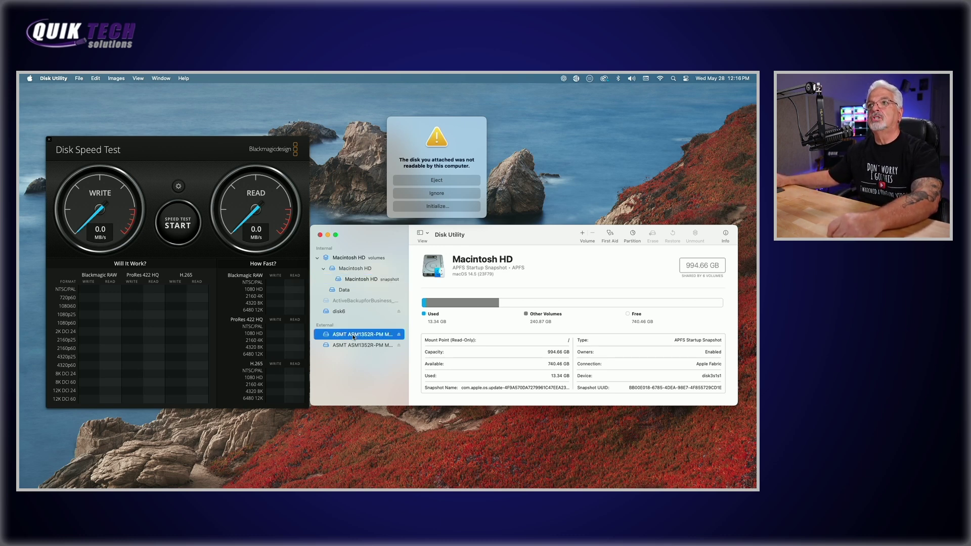
left_click(357, 346)
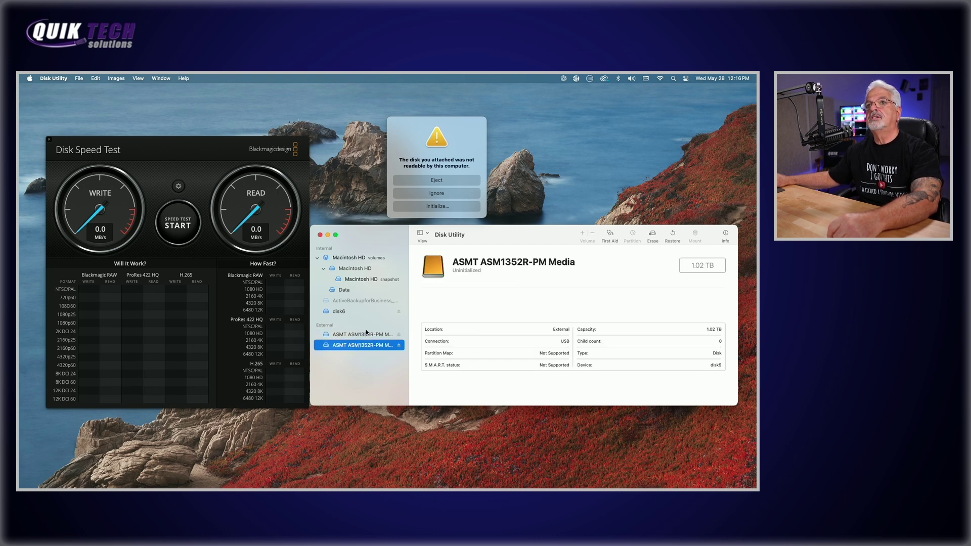
left_click(366, 334)
left_click(453, 126)
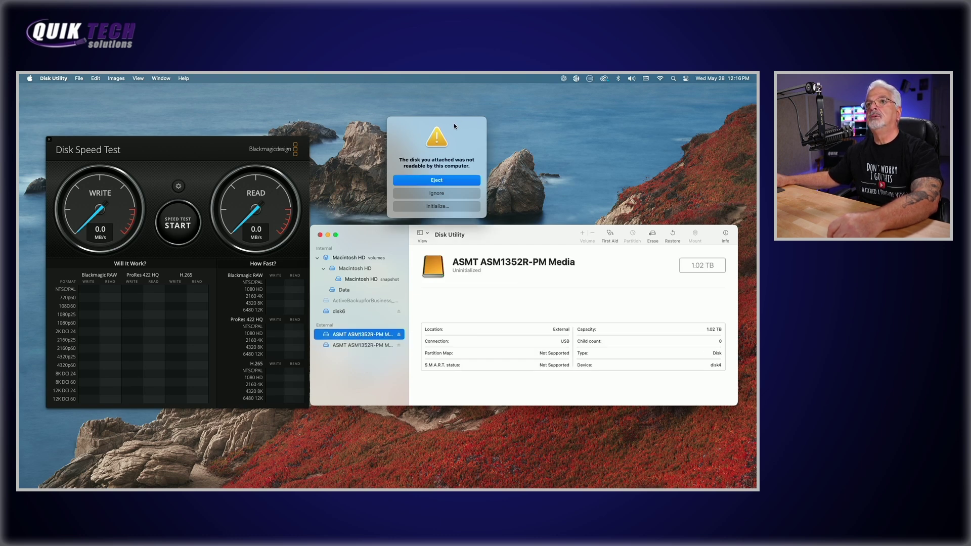
left_click(438, 207)
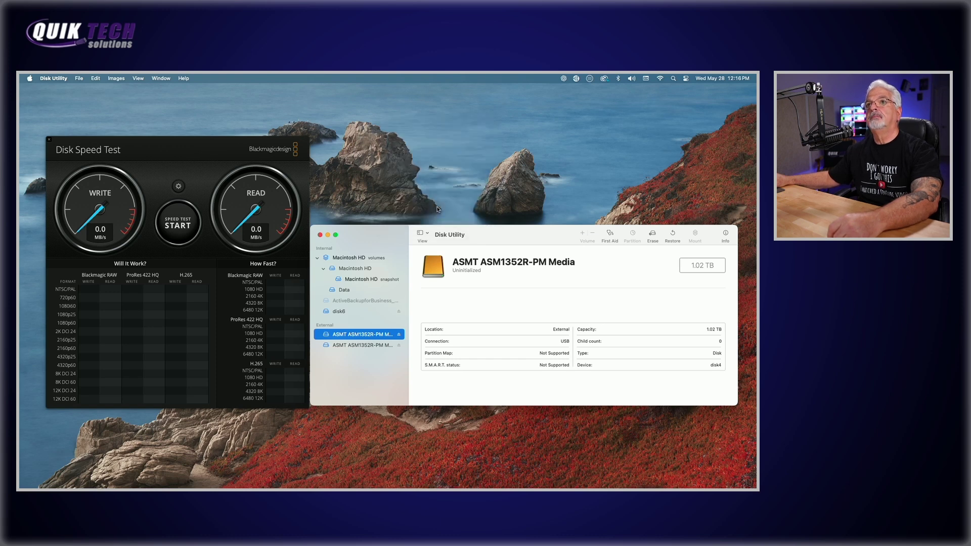
Erase the selected ASMT ASM1352R-PM Media disk as an ExFAT volume named Drive 1.
left_click(650, 238)
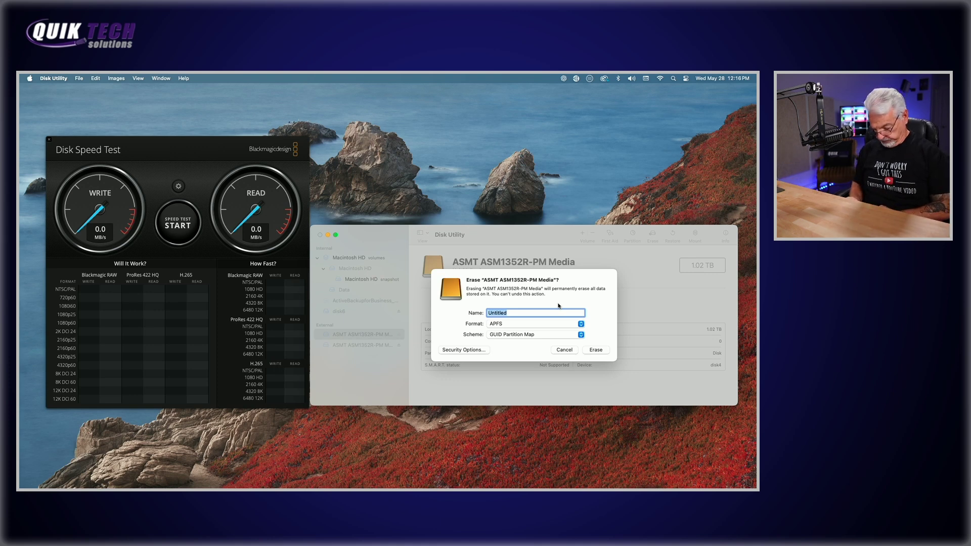
type("Drive")
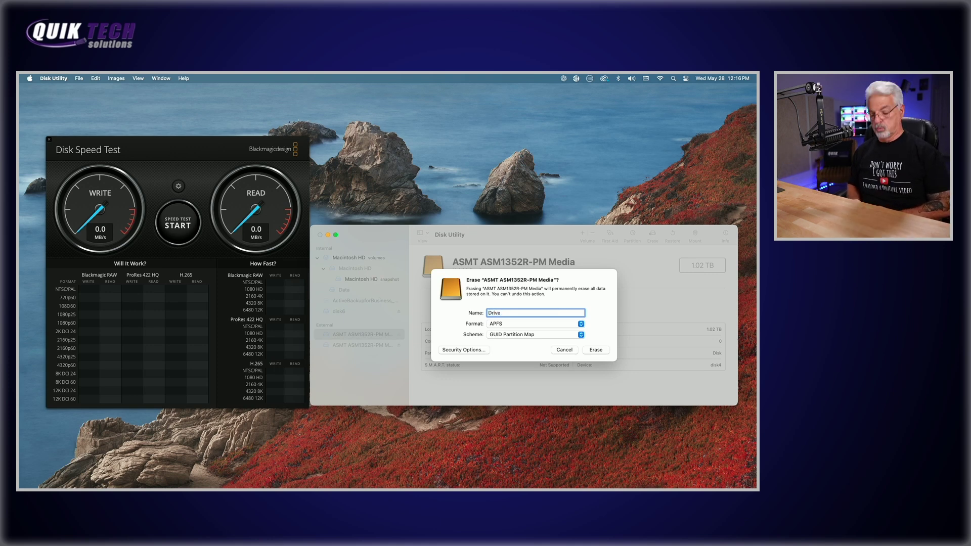
type(" 1")
key("super+a")
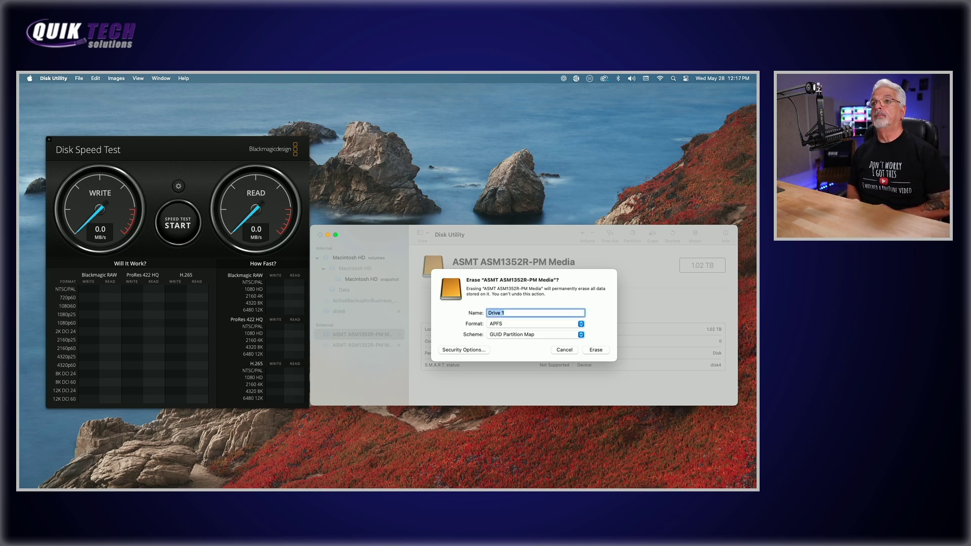
left_click(581, 324)
left_click(518, 381)
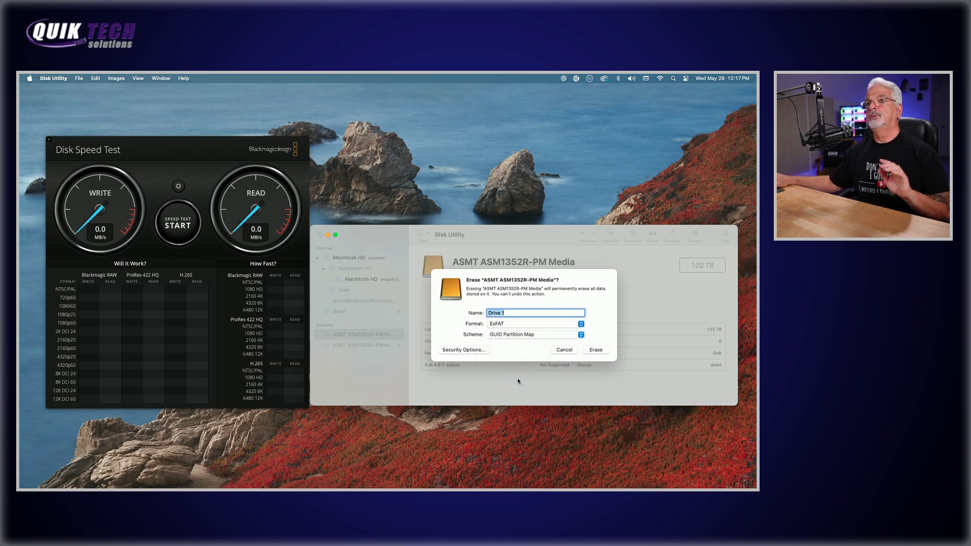
left_click(606, 352)
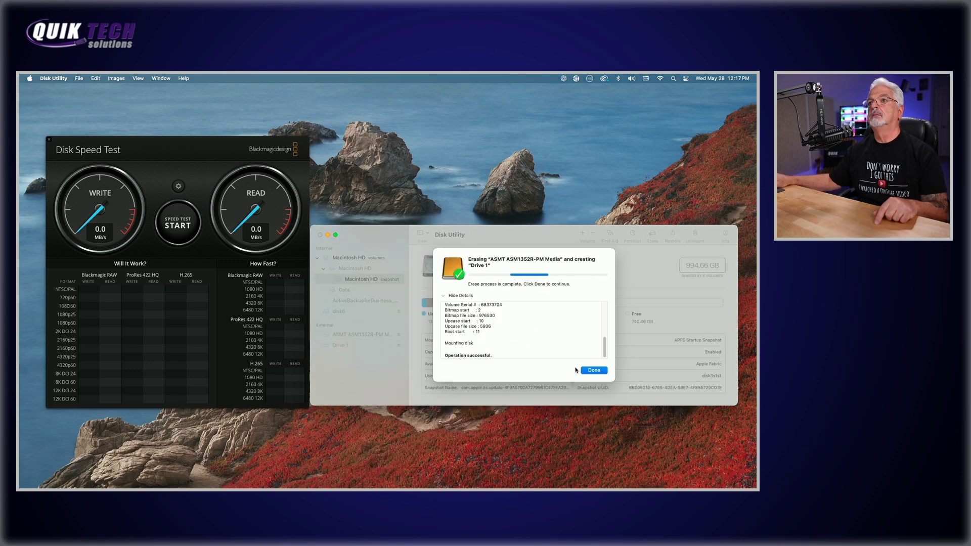
key("Return")
Erase the remaining uninitialized ASMT ASM1352R-PM Media disk as an ExFAT volume named Drive 2.
left_click(340, 346)
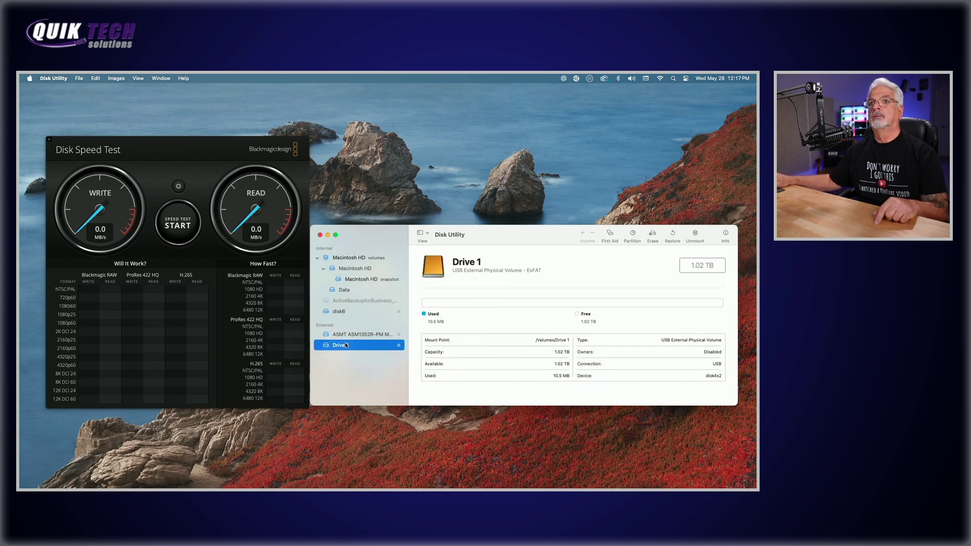
left_click(347, 335)
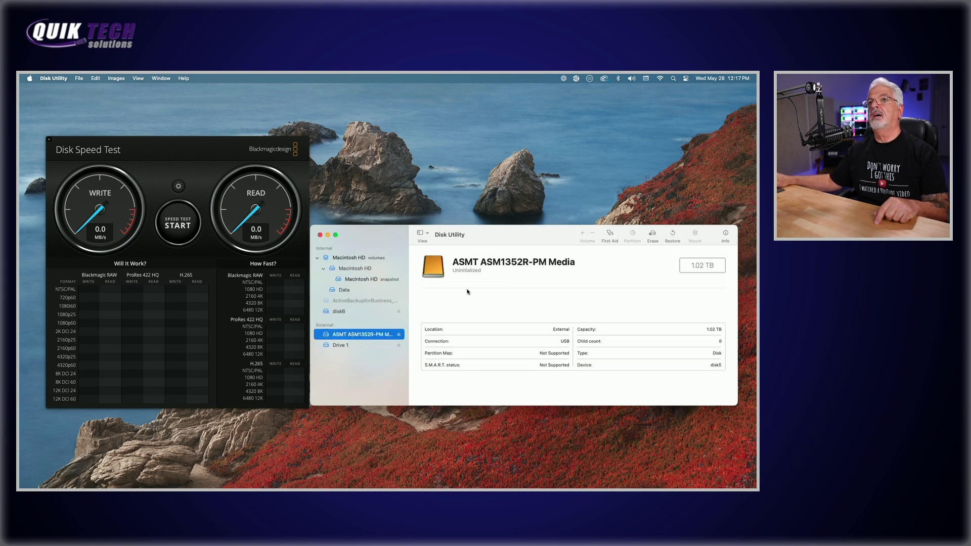
left_click(652, 235)
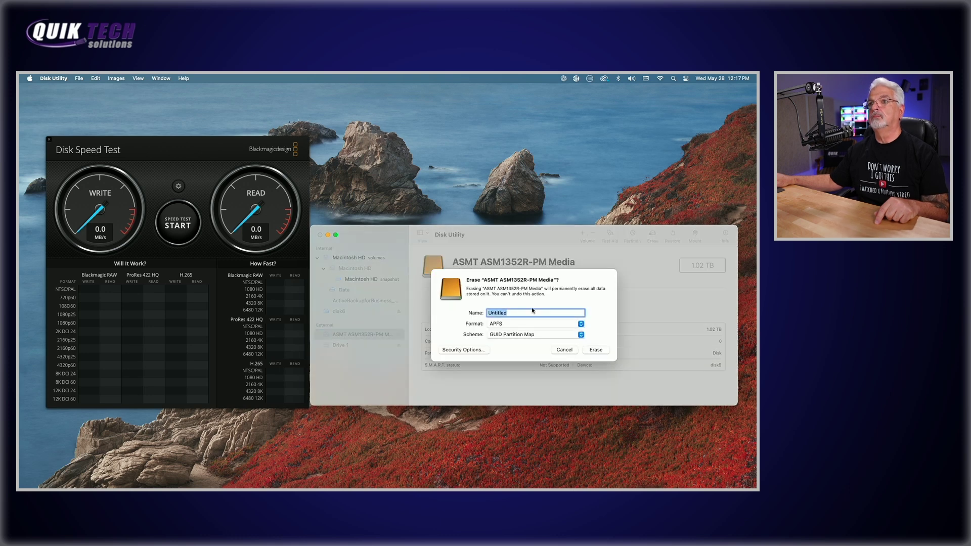
type("Drive 2")
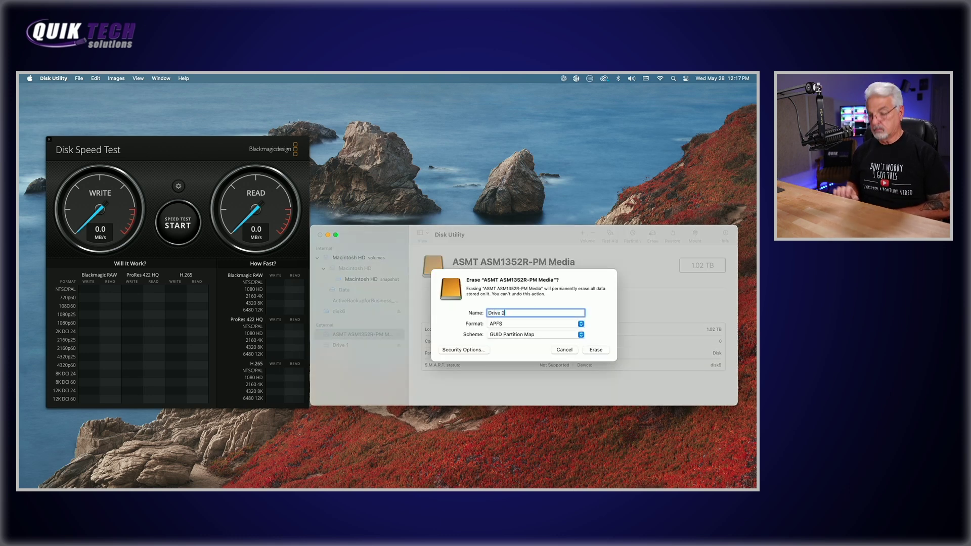
left_click(540, 327)
left_click(525, 381)
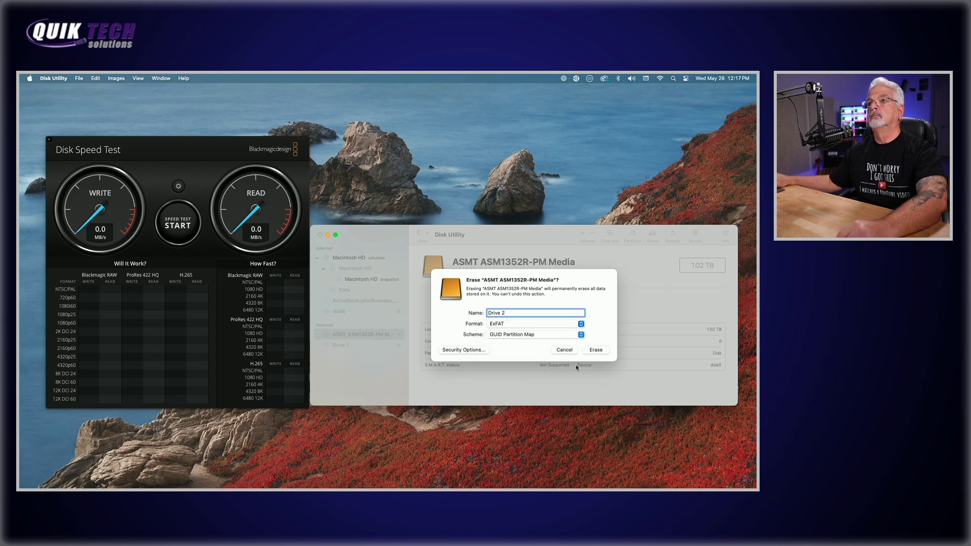
left_click(597, 350)
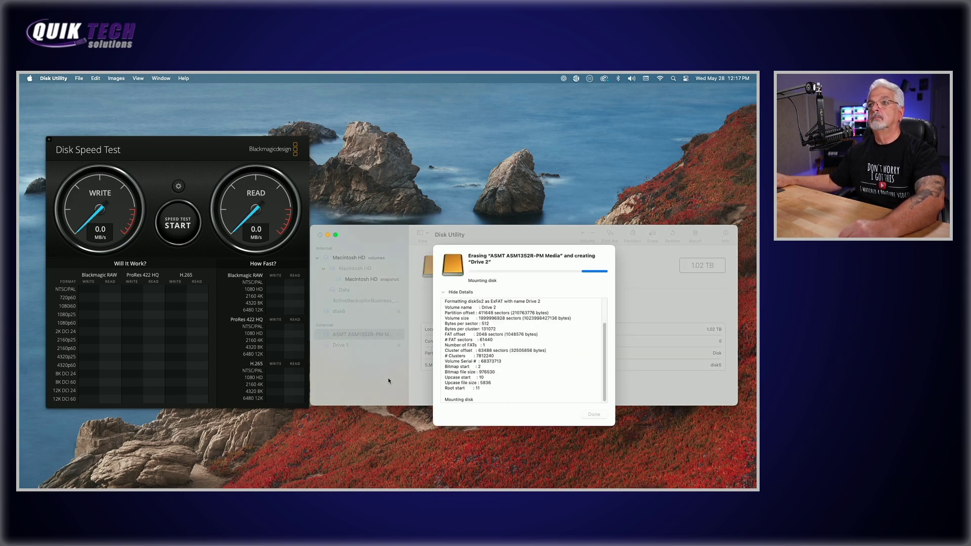
key("Return")
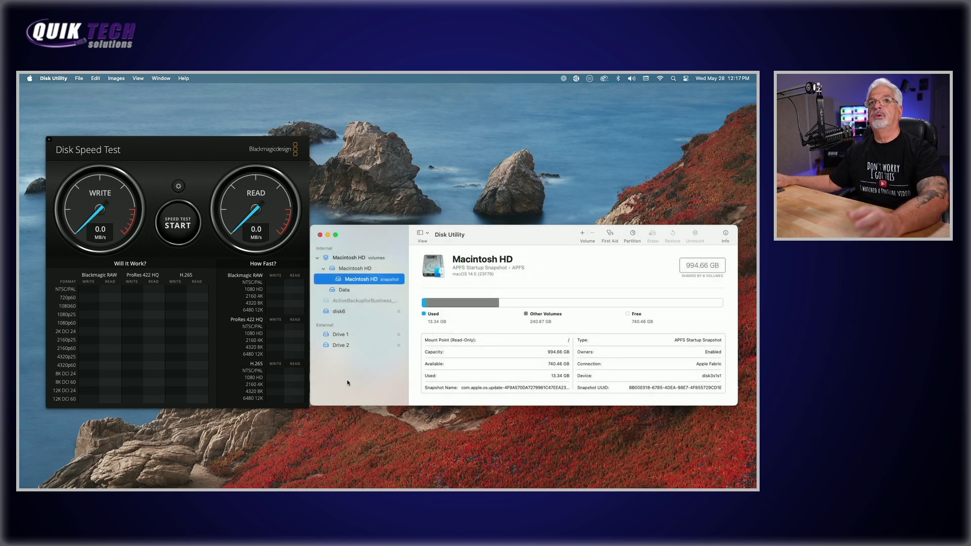
Switch to Disk Speed Test, choose Drive 1 as the target drive, and run its write and read speed test.
left_click(167, 155)
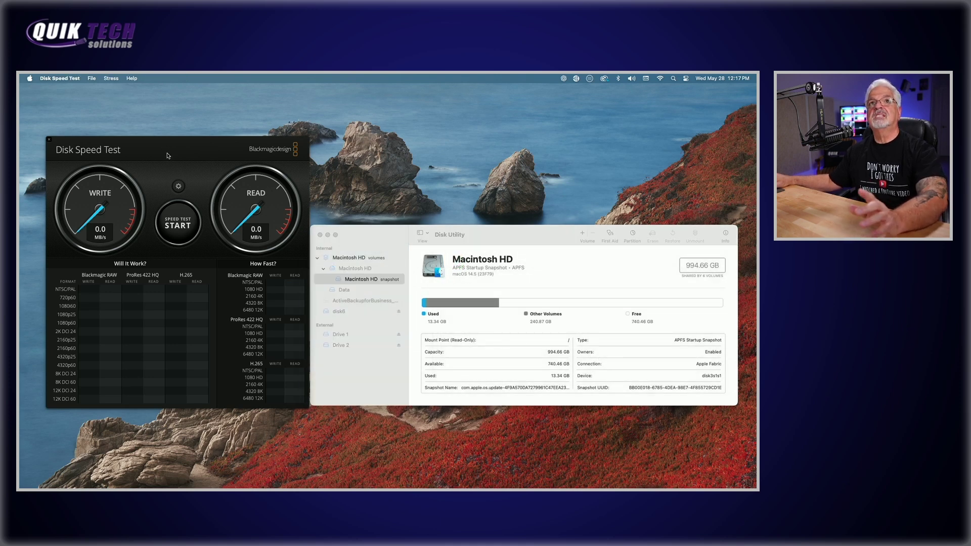
left_click(179, 187)
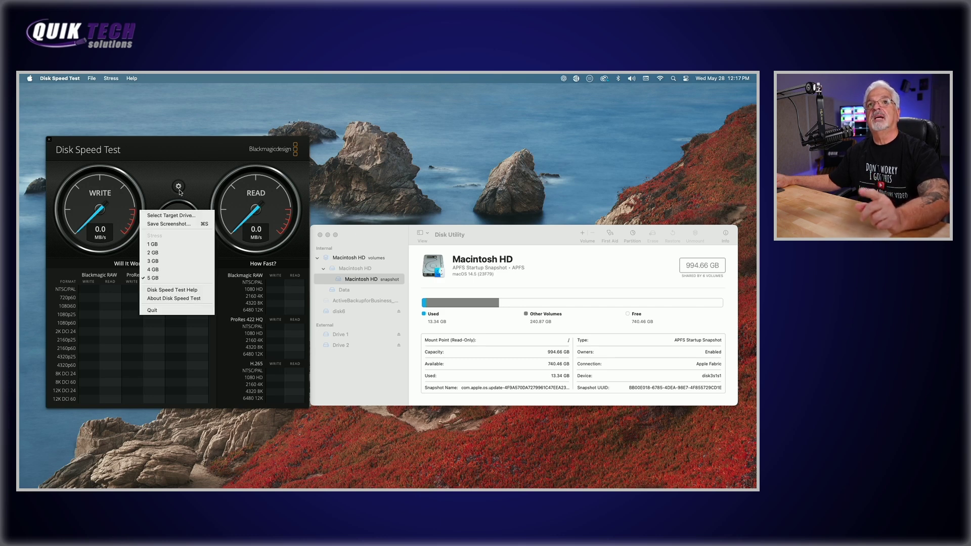
left_click(178, 216)
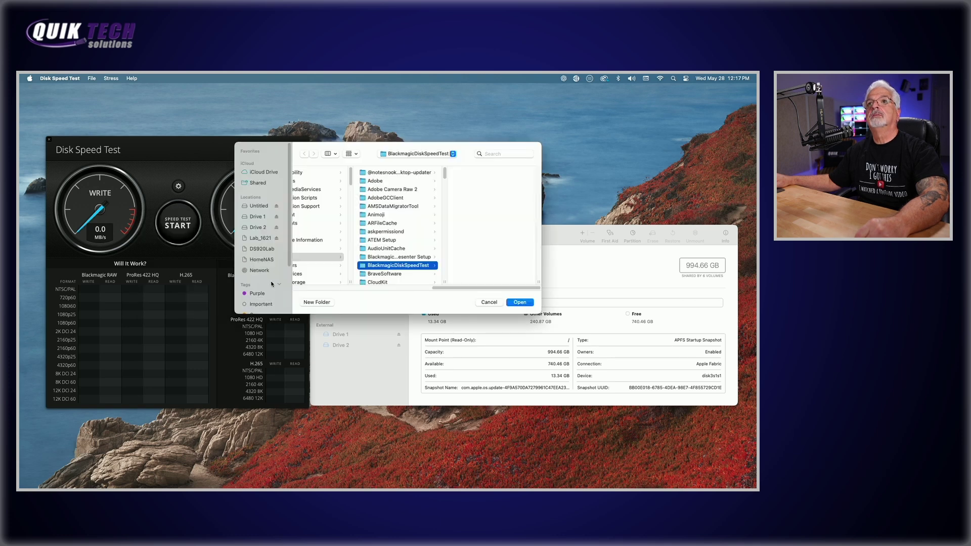
left_click(254, 216)
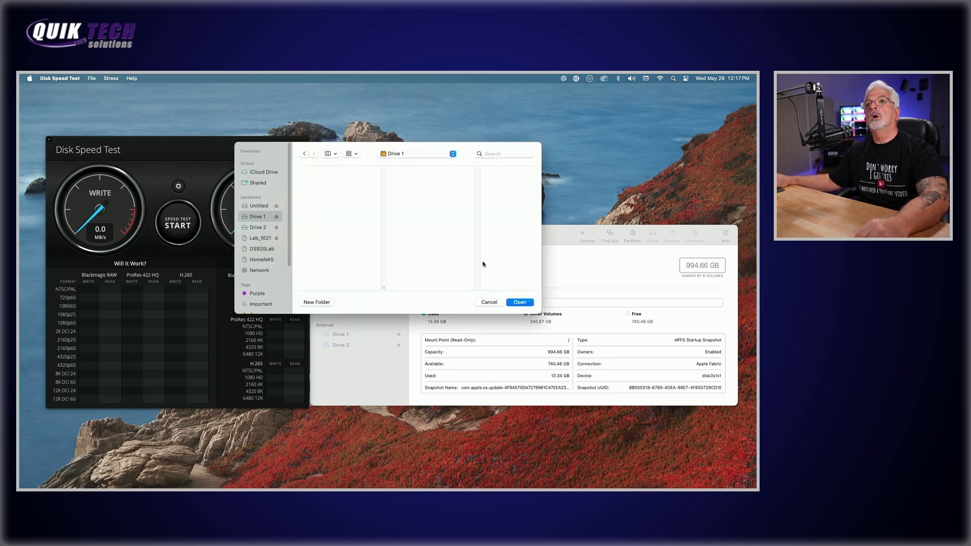
left_click(520, 303)
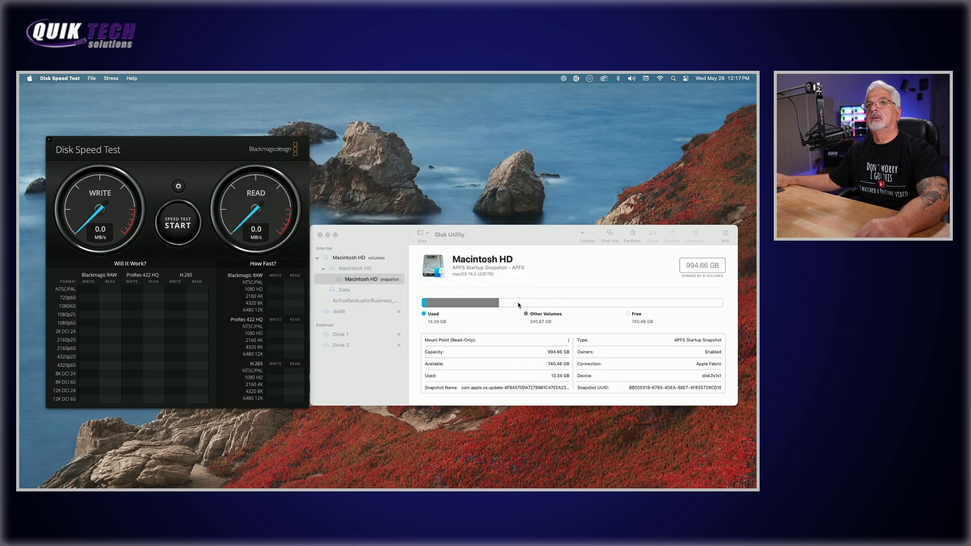
left_click(177, 226)
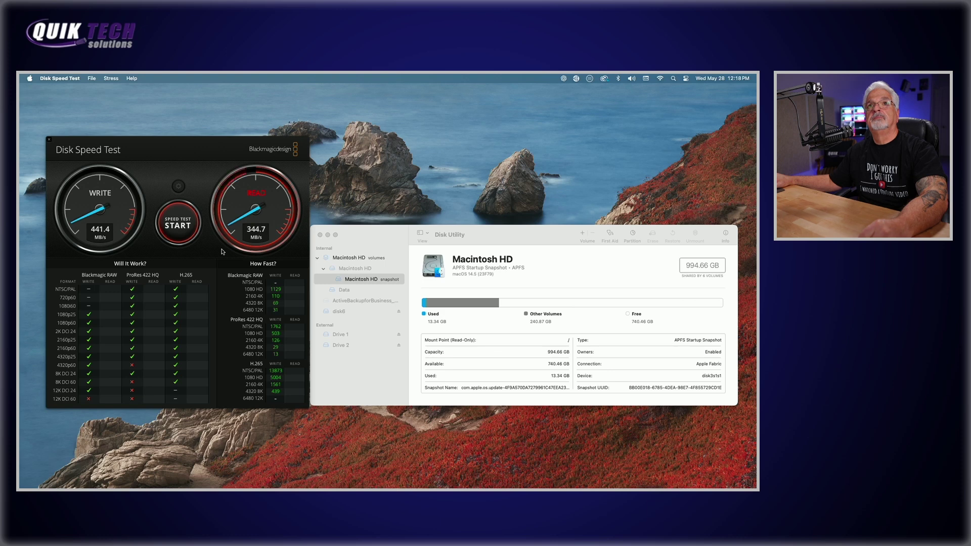
left_click(178, 225)
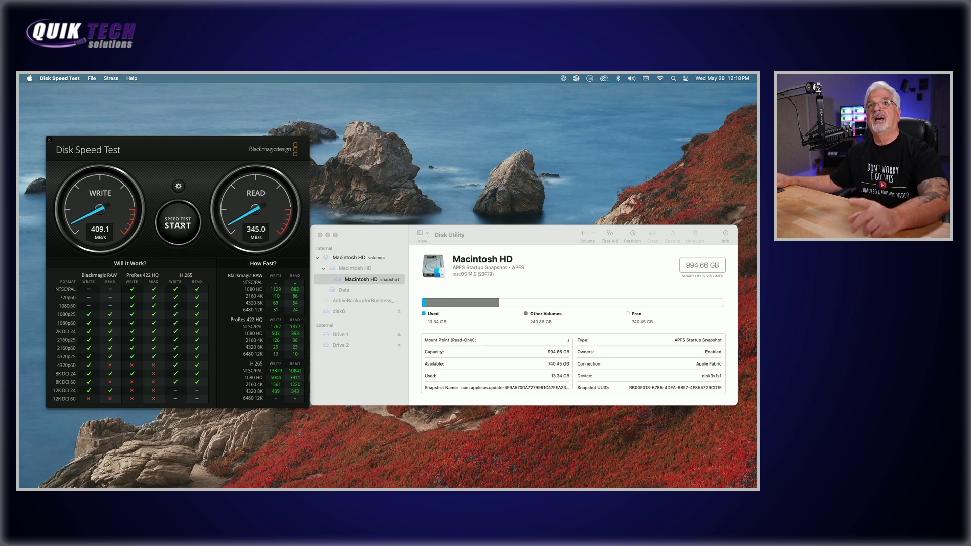
Change the target drive to Drive 2 and run its write and read speed test.
left_click(179, 186)
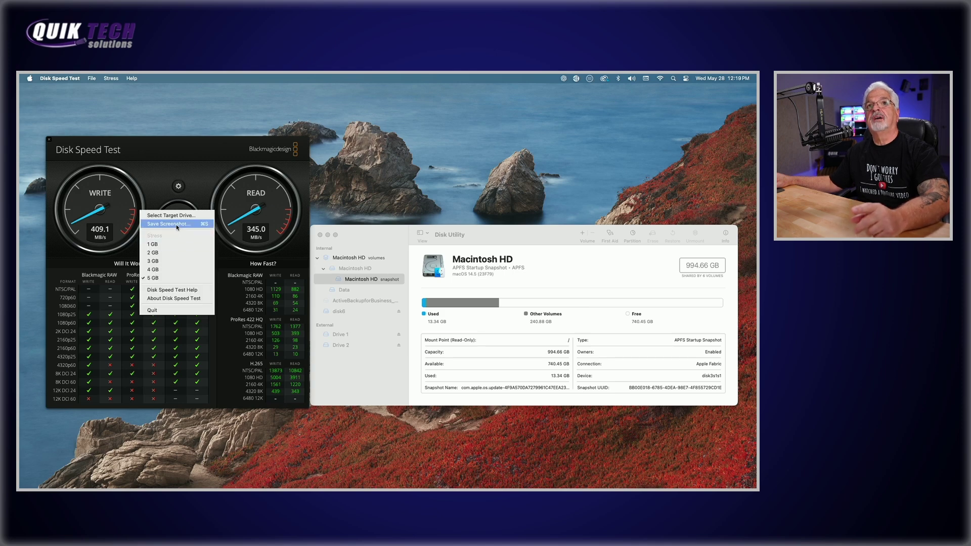
left_click(172, 215)
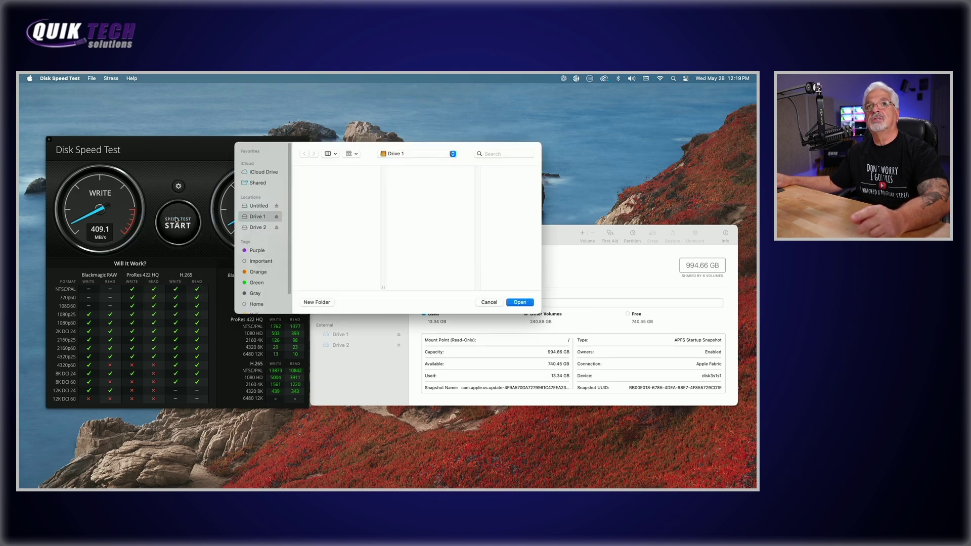
left_click(260, 227)
left_click(520, 303)
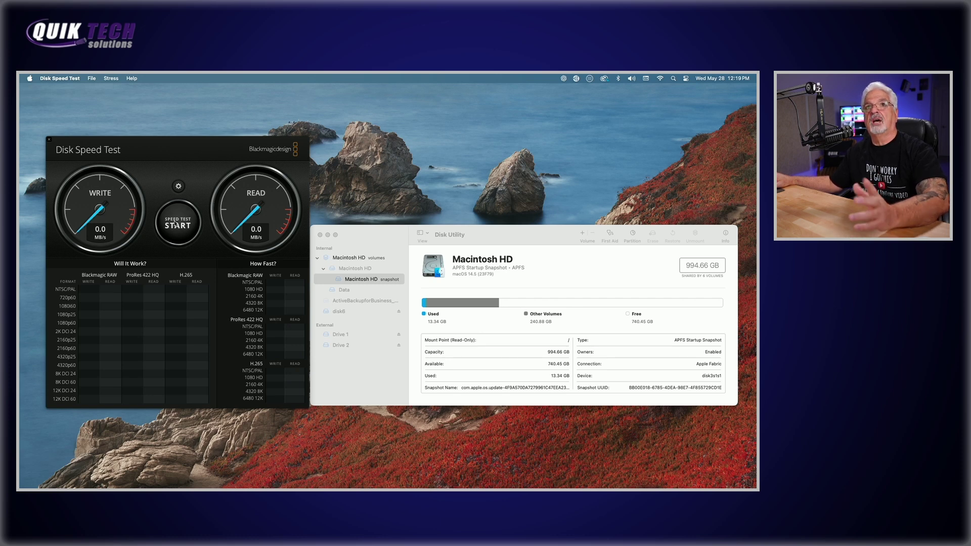
left_click(175, 225)
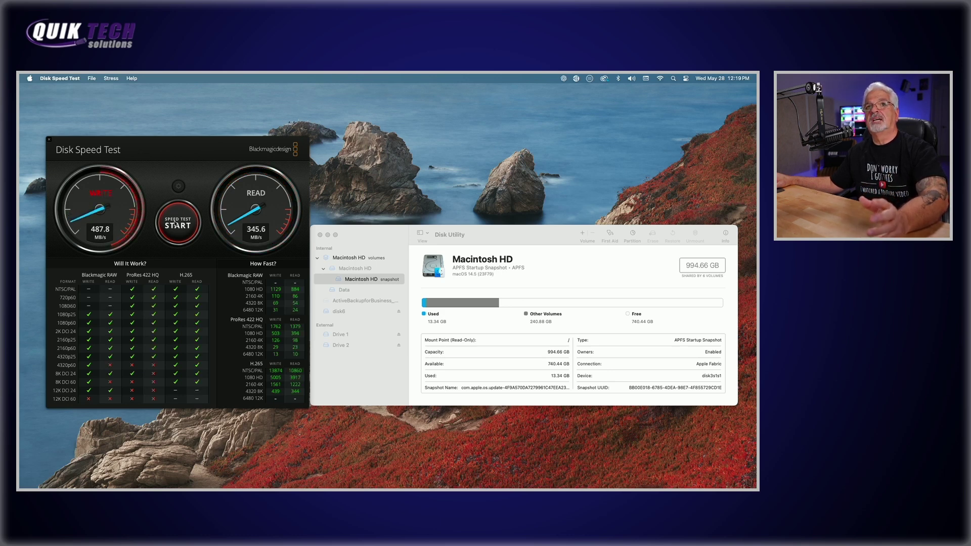
left_click(176, 225)
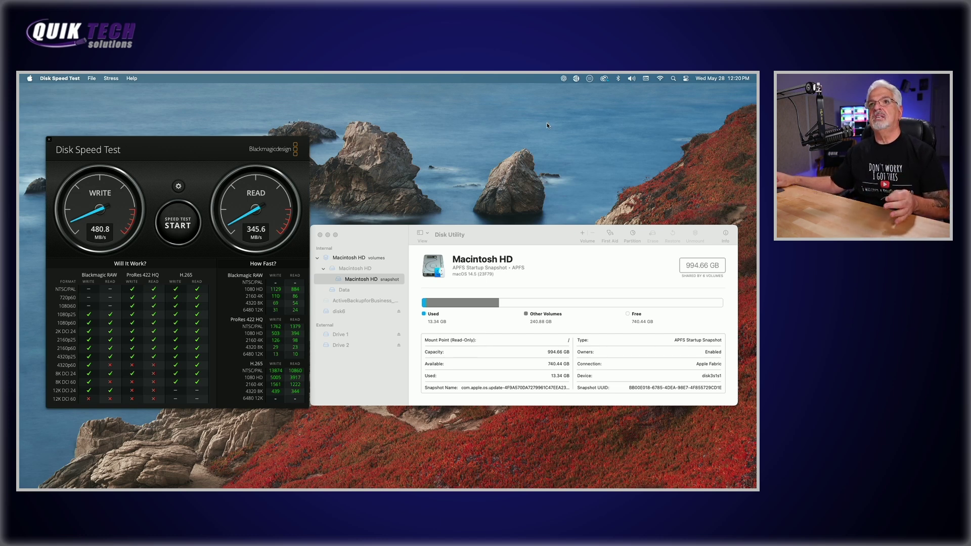
In Disk Utility, choose to initialize the unreadable disk and select the external ASMT ASM1352R-Fast Media disk.
left_click(346, 312)
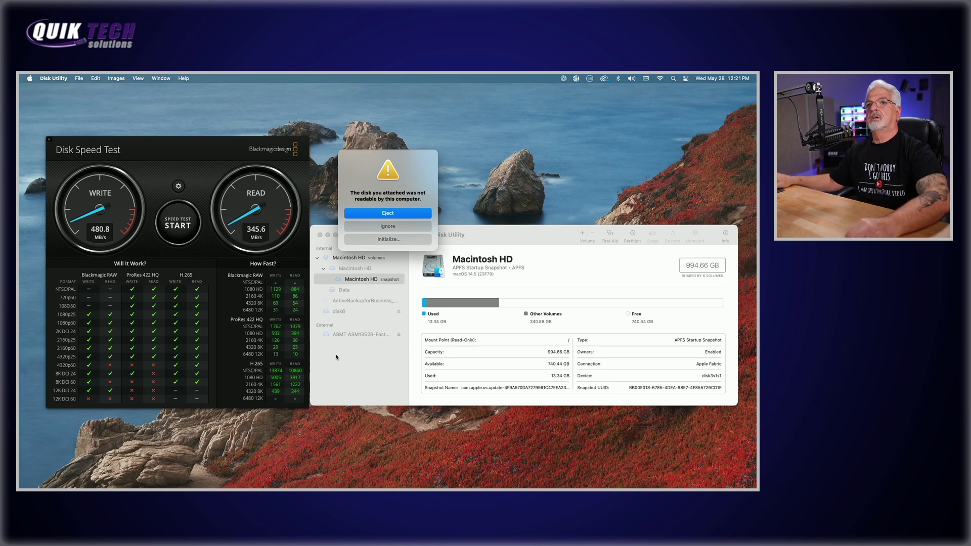
left_click(386, 243)
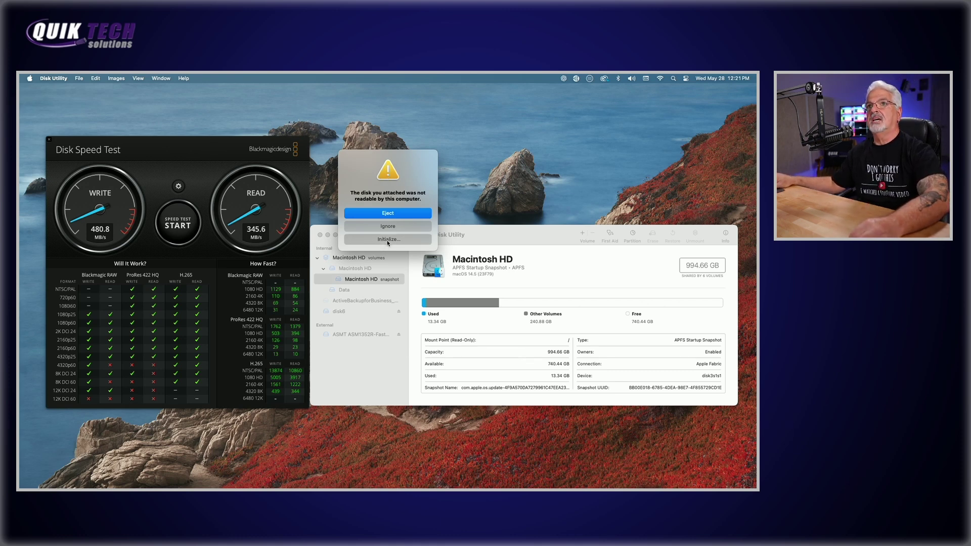
left_click(342, 337)
left_click(342, 336)
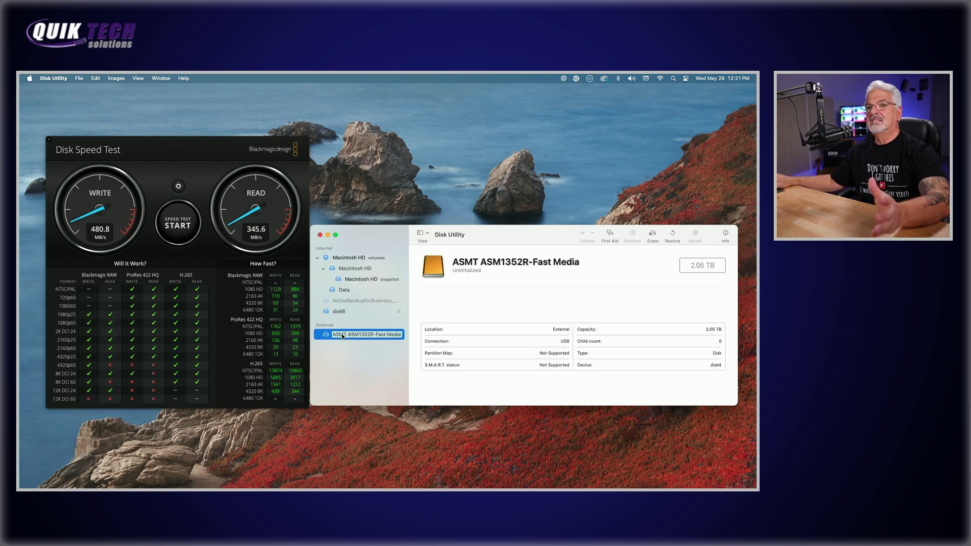
key("Escape")
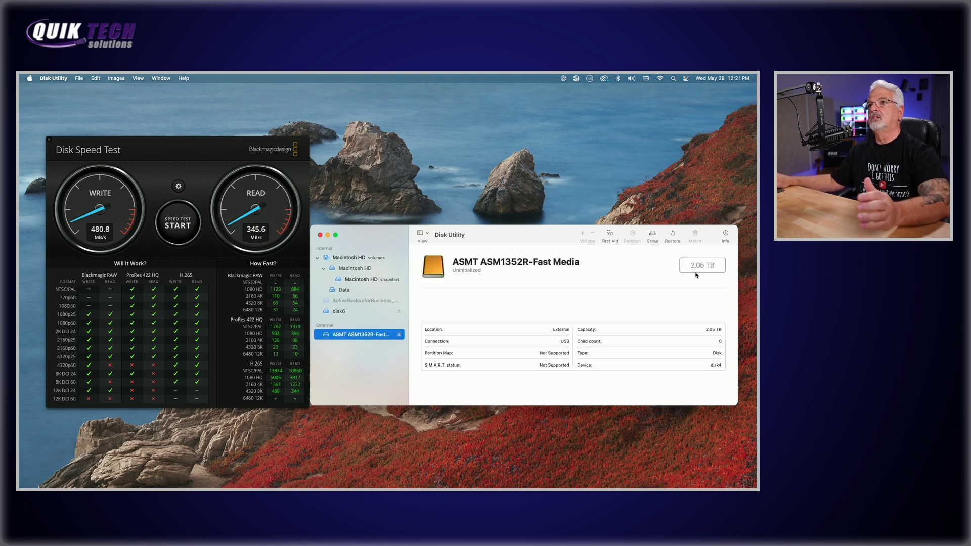
Erase the ASMT ASM1352R-Fast Media disk as an ExFAT volume named RAID 0 with the GUID Partition Map scheme.
left_click(653, 234)
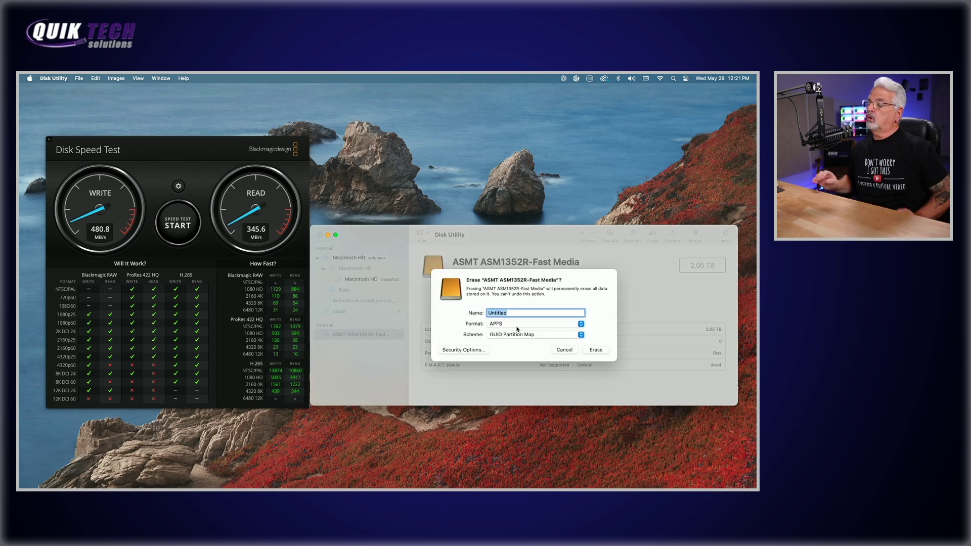
type("RA")
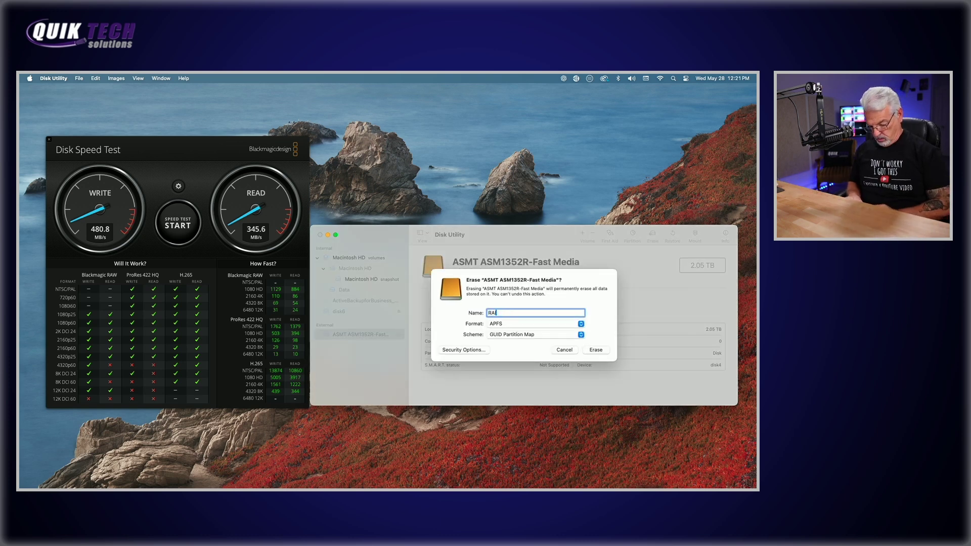
type("ID 0")
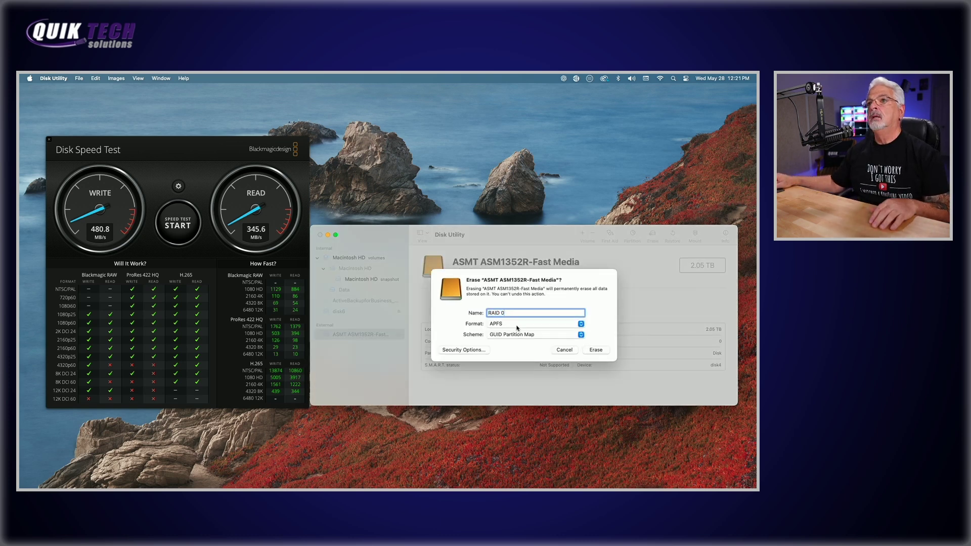
left_click(516, 334)
left_click(516, 334)
left_click(516, 324)
left_click(511, 382)
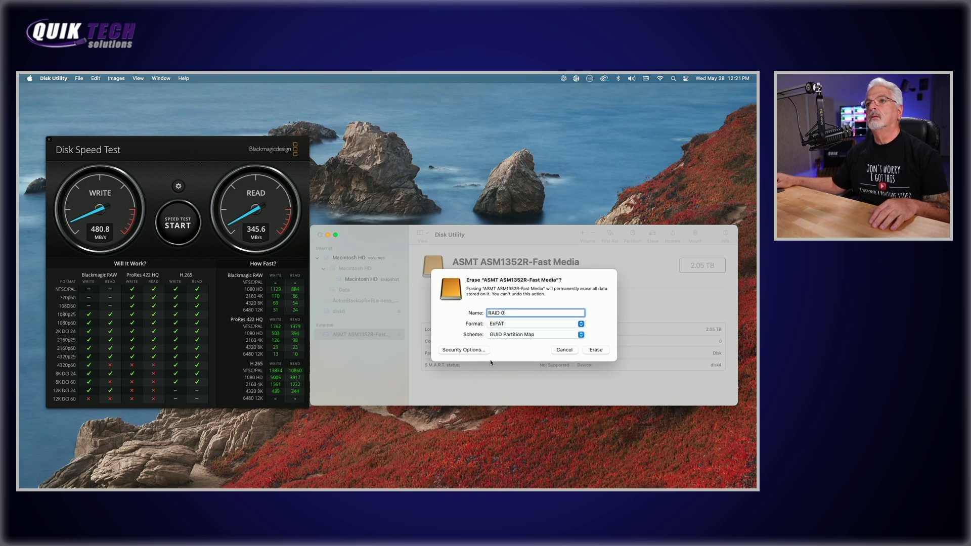
left_click(596, 350)
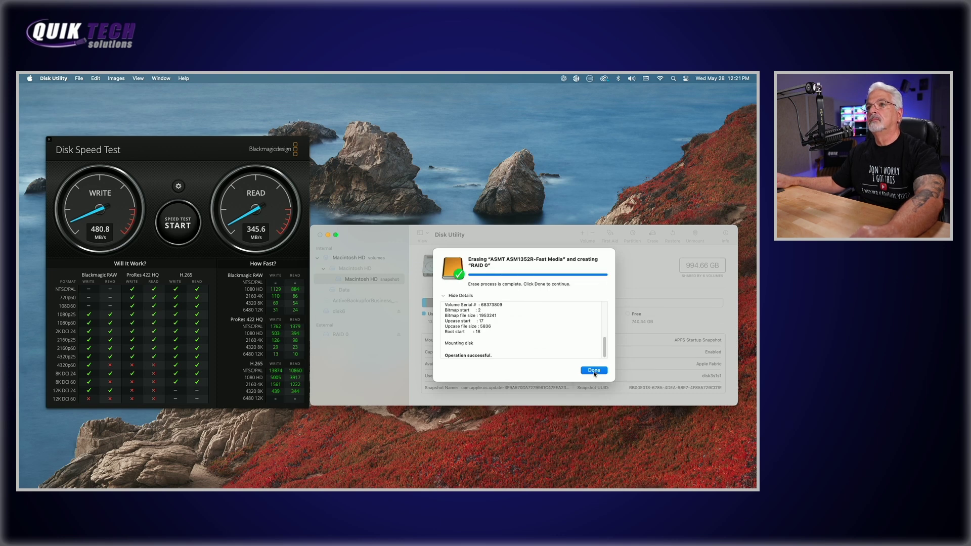
left_click(593, 370)
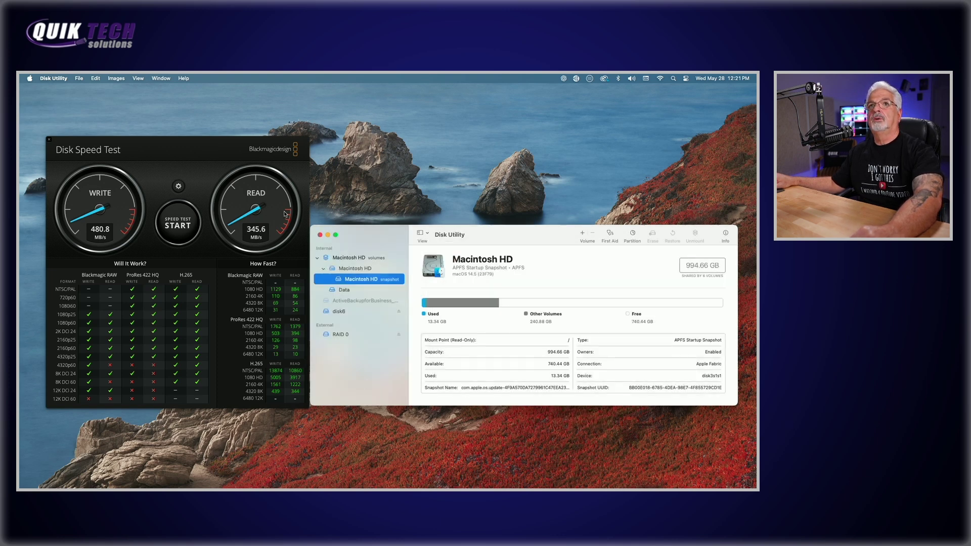
Switch to Disk Speed Test, choose RAID 0 as the target drive, and run its write and read speed test.
left_click(178, 186)
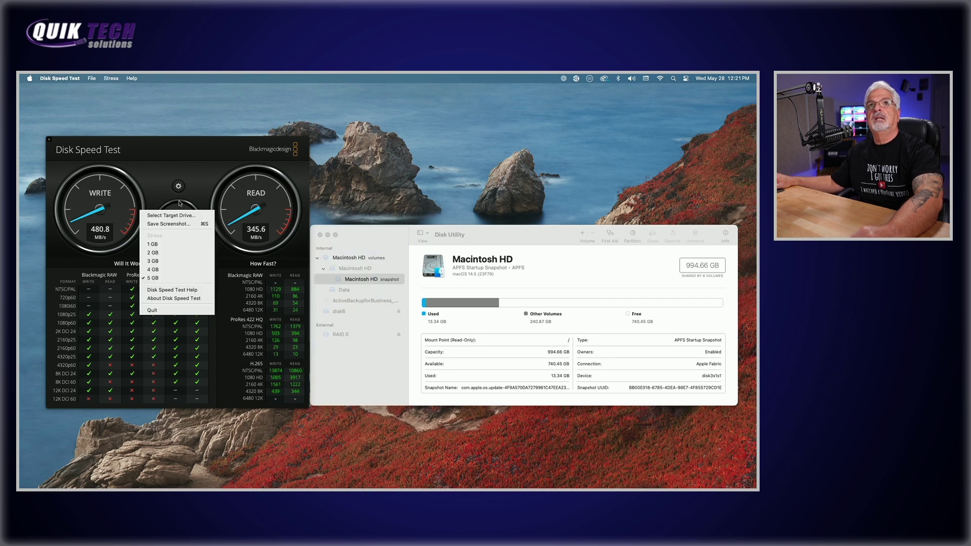
left_click(177, 215)
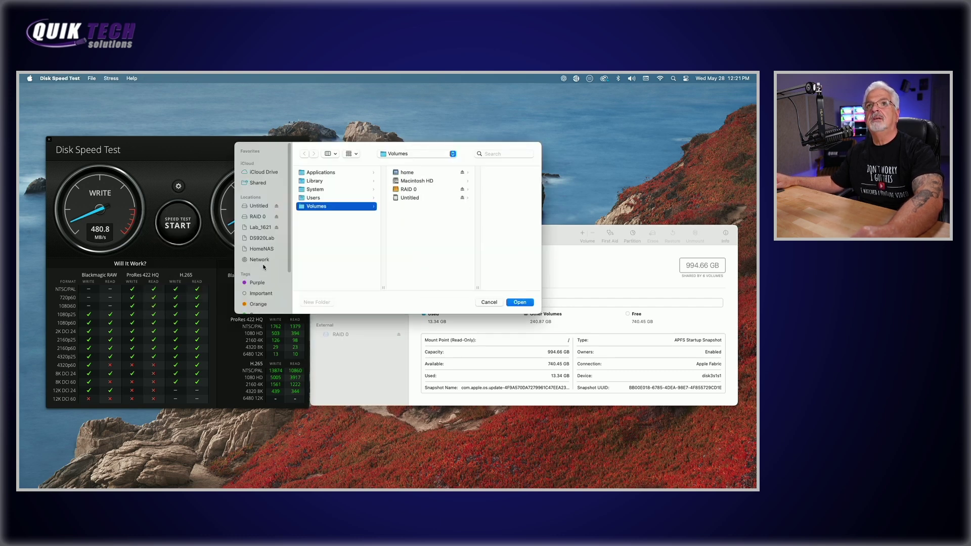
left_click(255, 217)
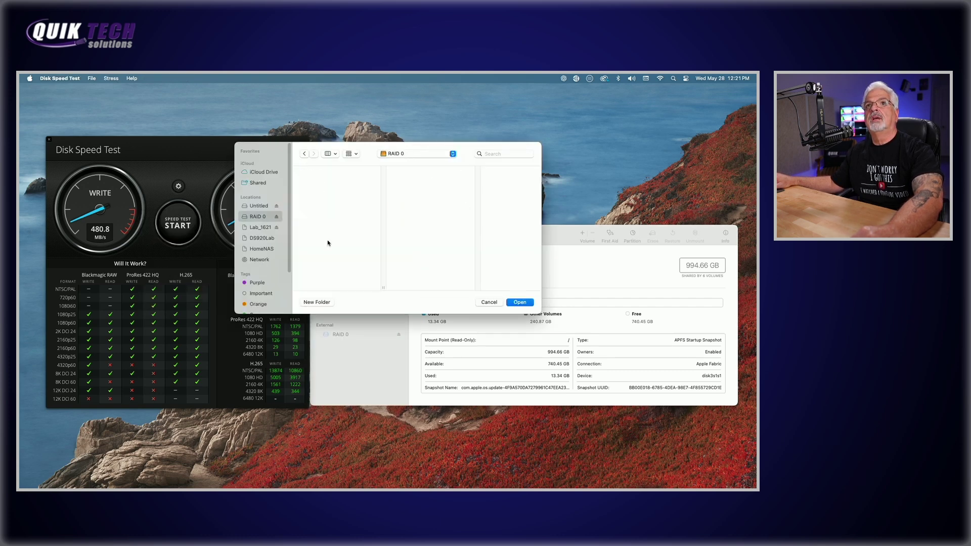
left_click(520, 302)
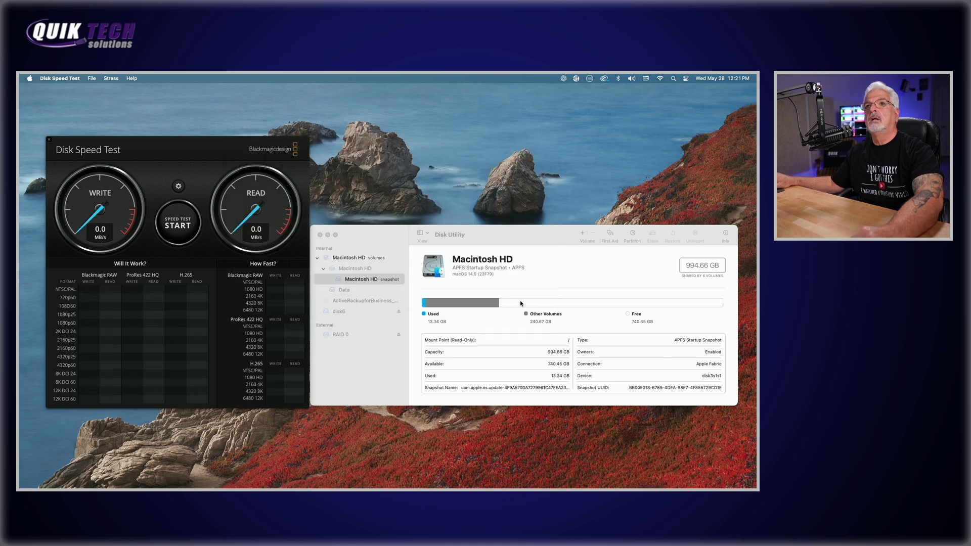
left_click(181, 228)
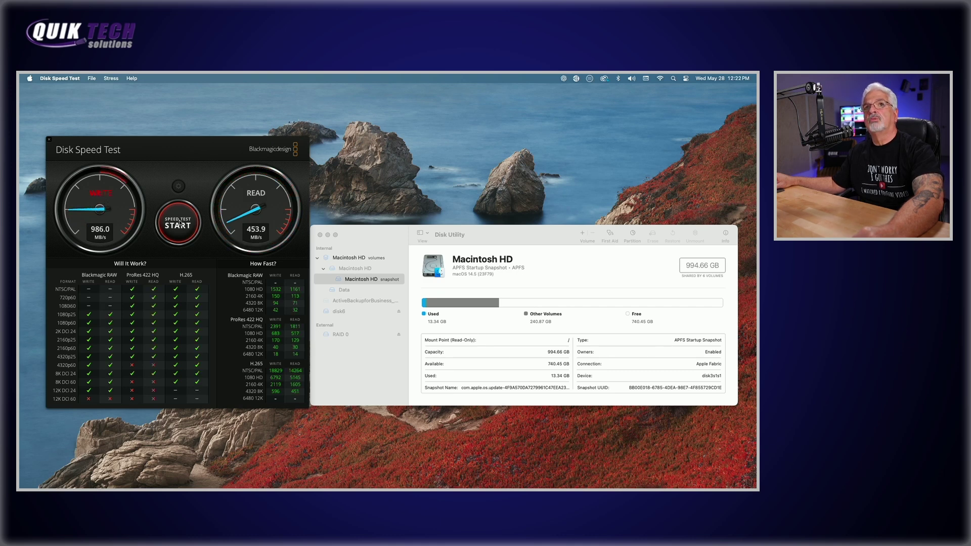
left_click(182, 227)
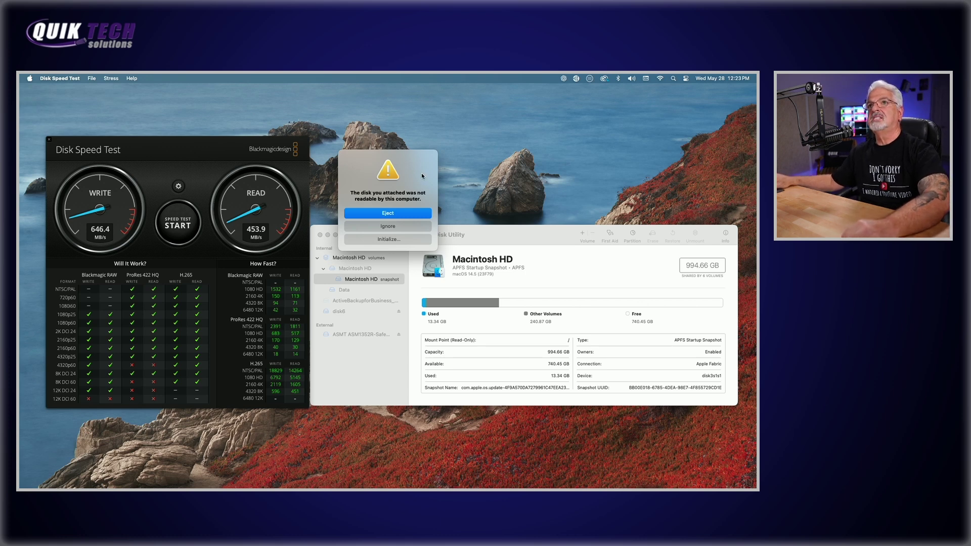
Choose to initialize the unreadable disk and erase ASMT ASM1352R-Safe Media in Disk Utility as an ExFAT volume named RAID 1.
left_click(382, 238)
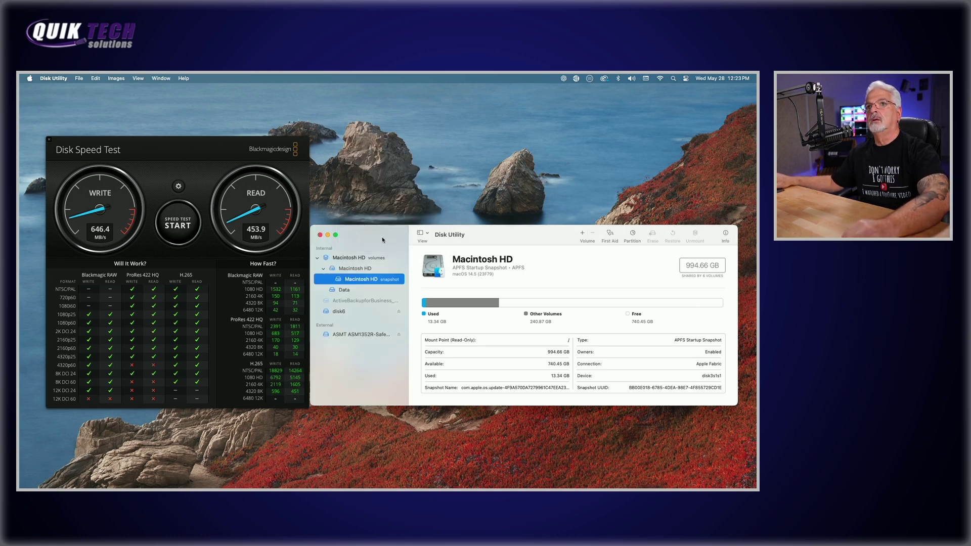
left_click(351, 335)
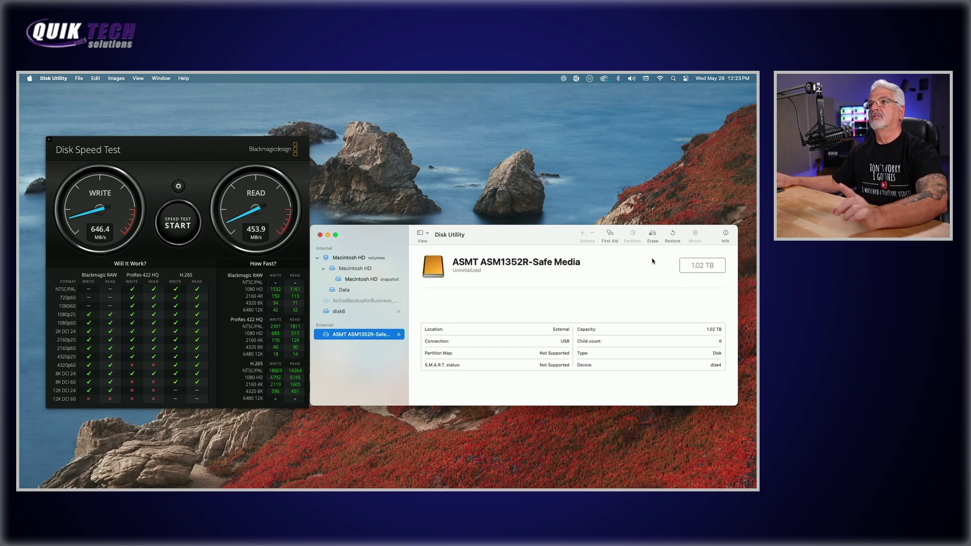
left_click(653, 236)
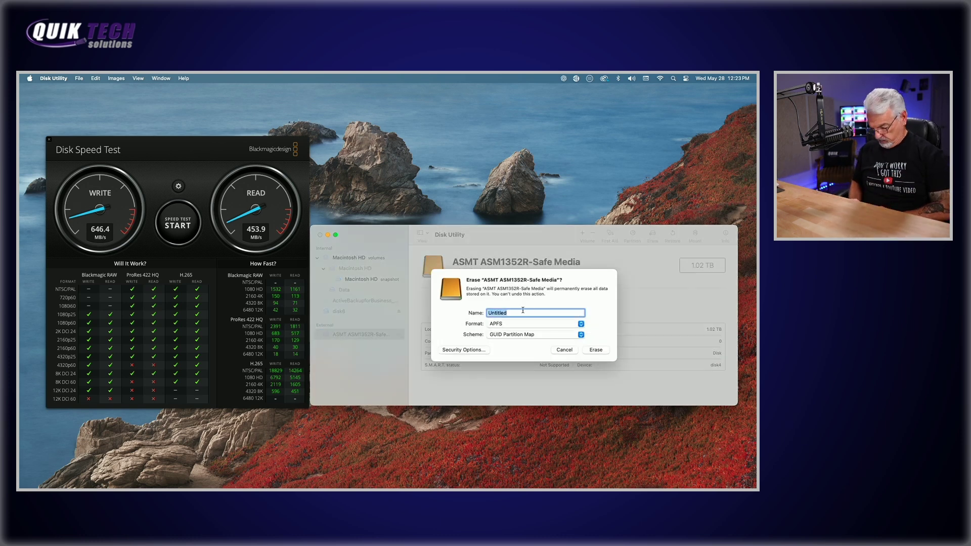
type("RAID 1")
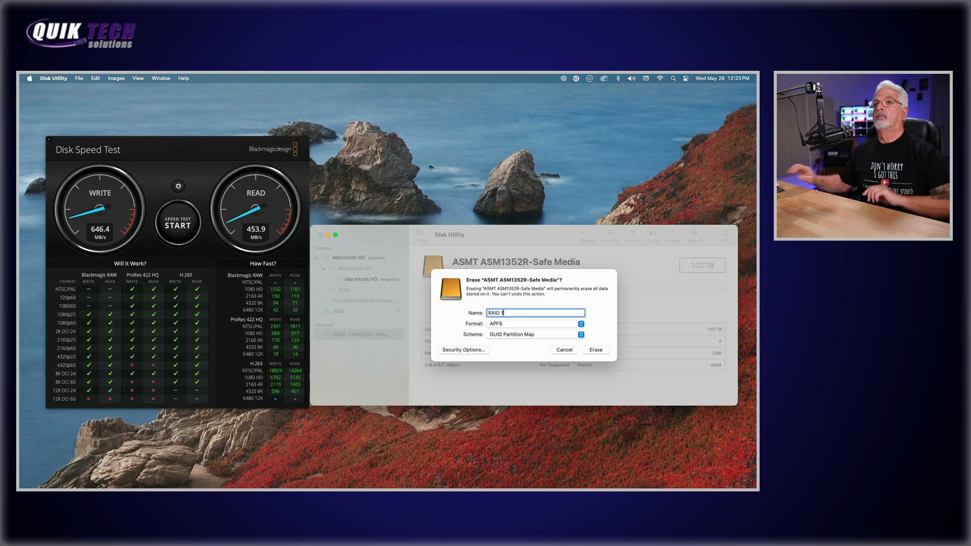
left_click(549, 325)
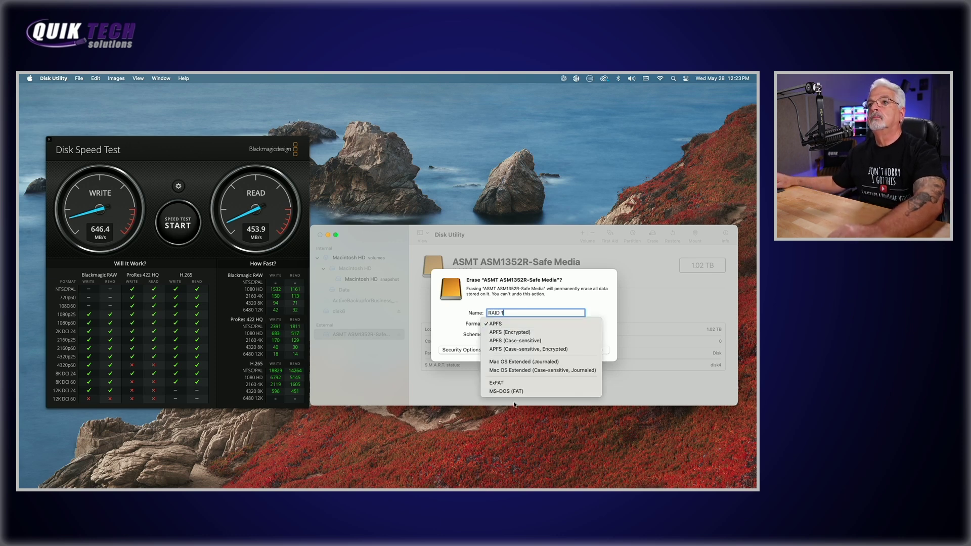
left_click(505, 385)
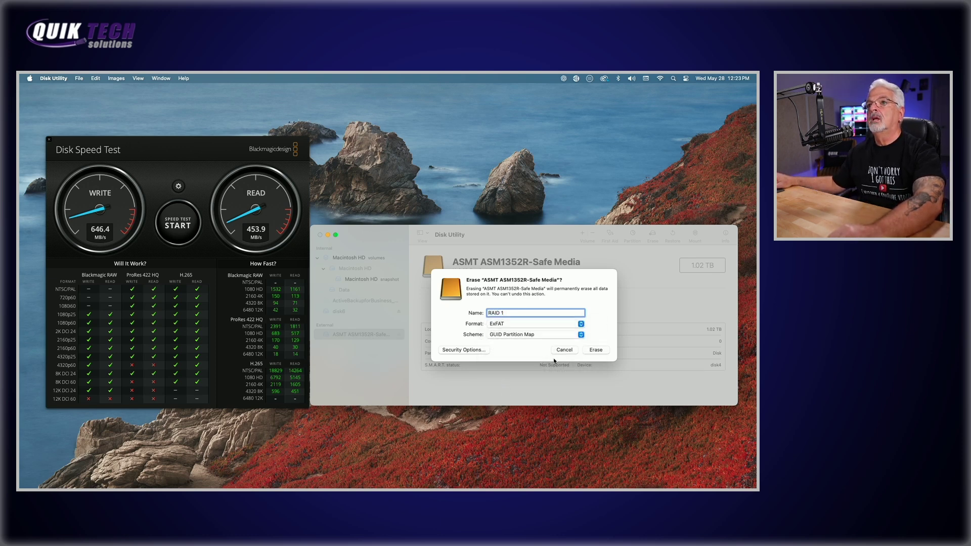
left_click(599, 351)
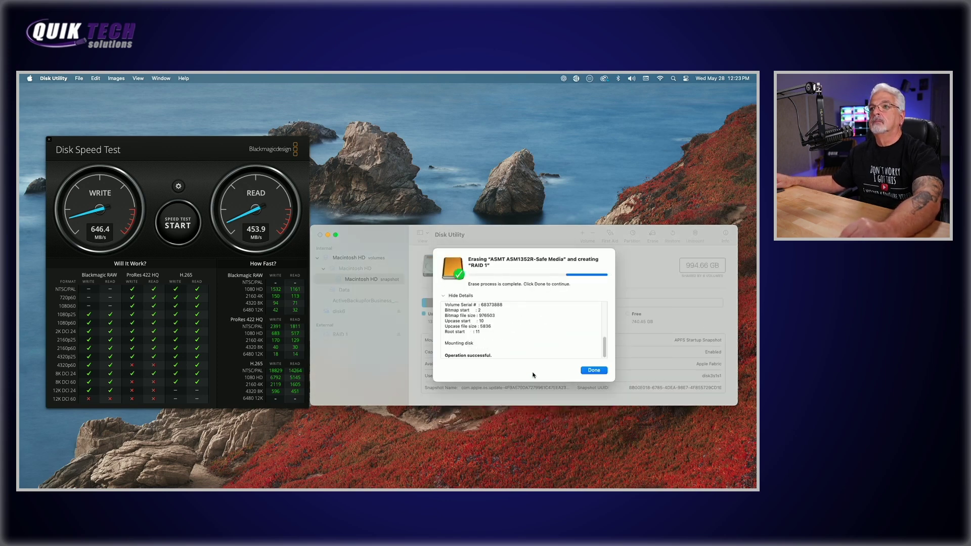
left_click(592, 372)
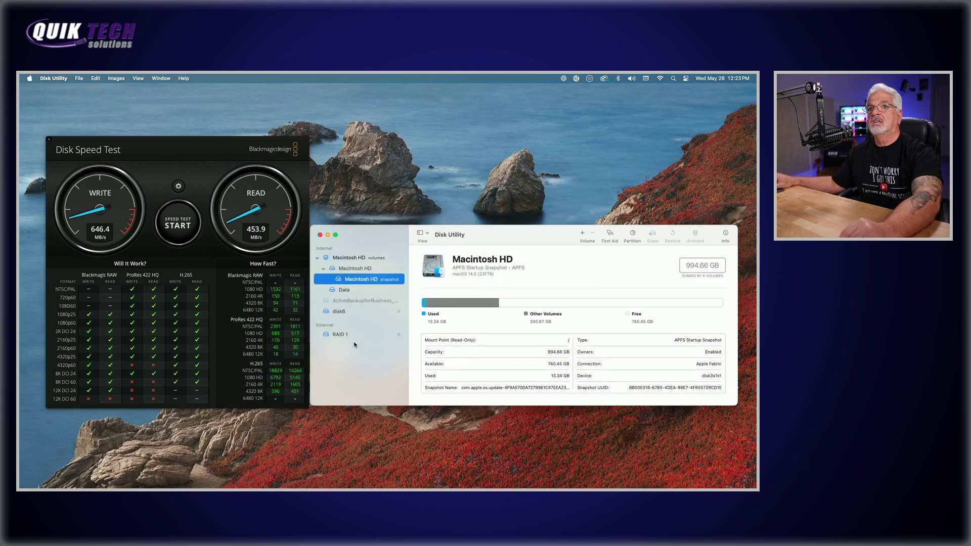
Switch to Disk Speed Test, change the target drive to RAID 1, and run its write and read speed test.
left_click(178, 187)
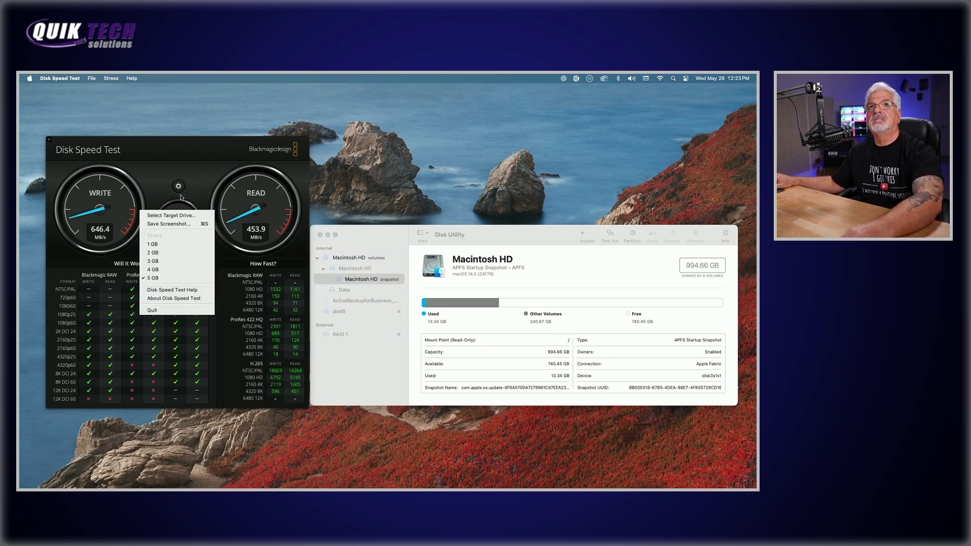
left_click(183, 215)
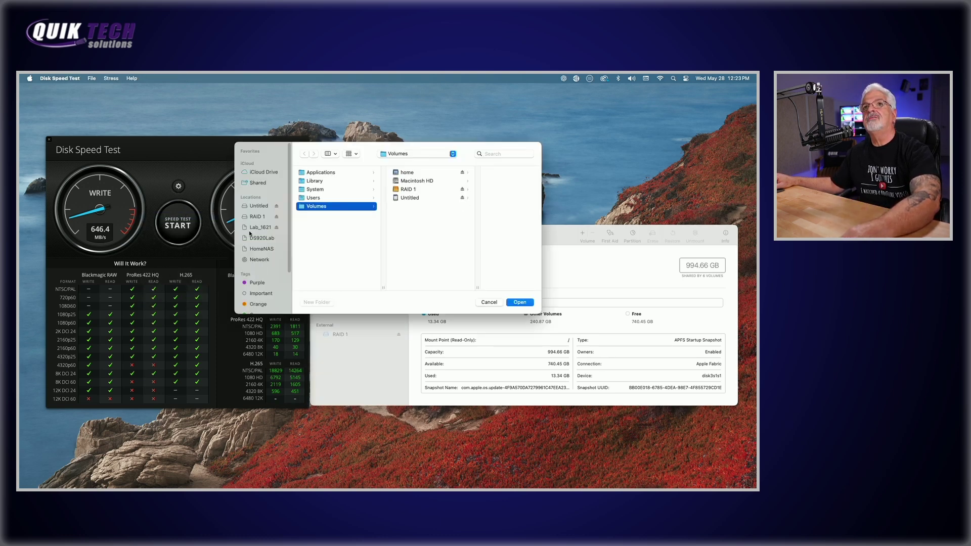
left_click(258, 216)
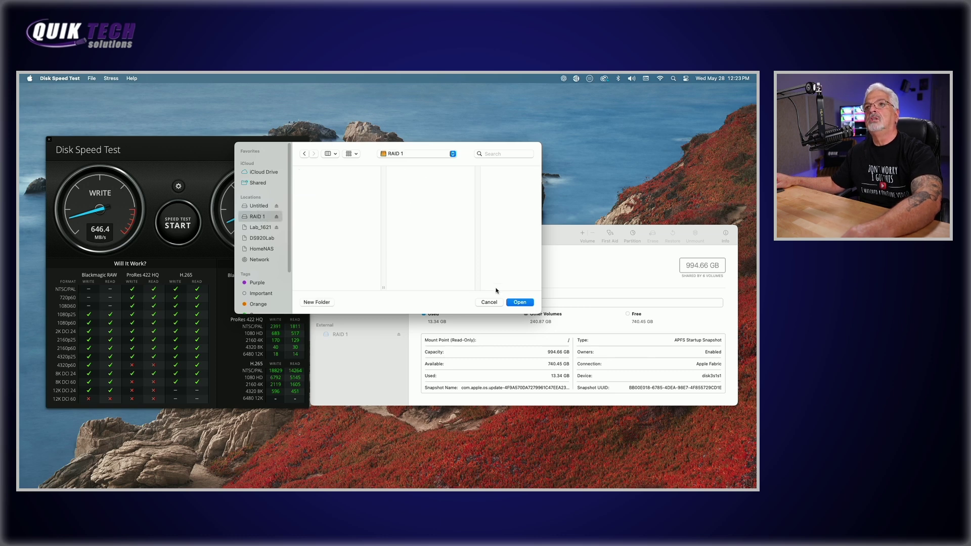
left_click(517, 302)
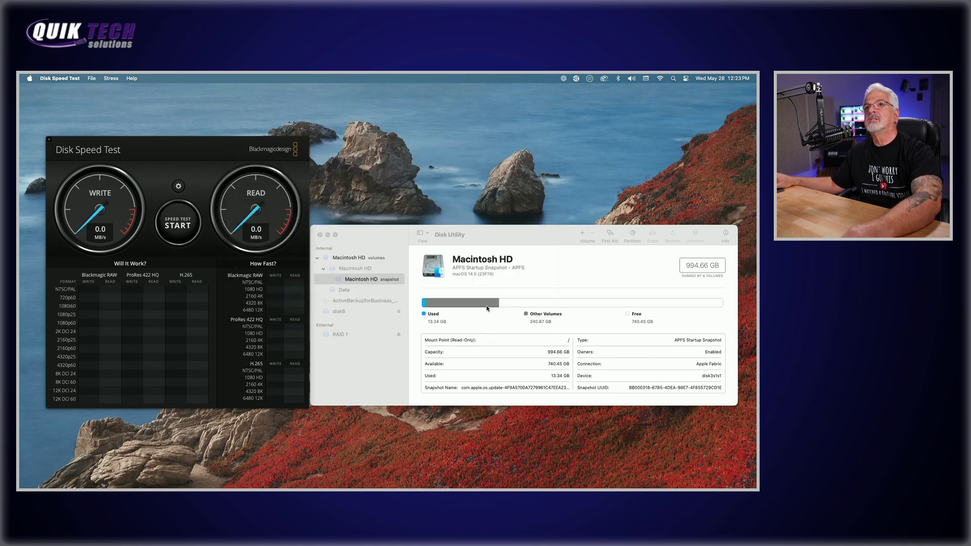
left_click(179, 224)
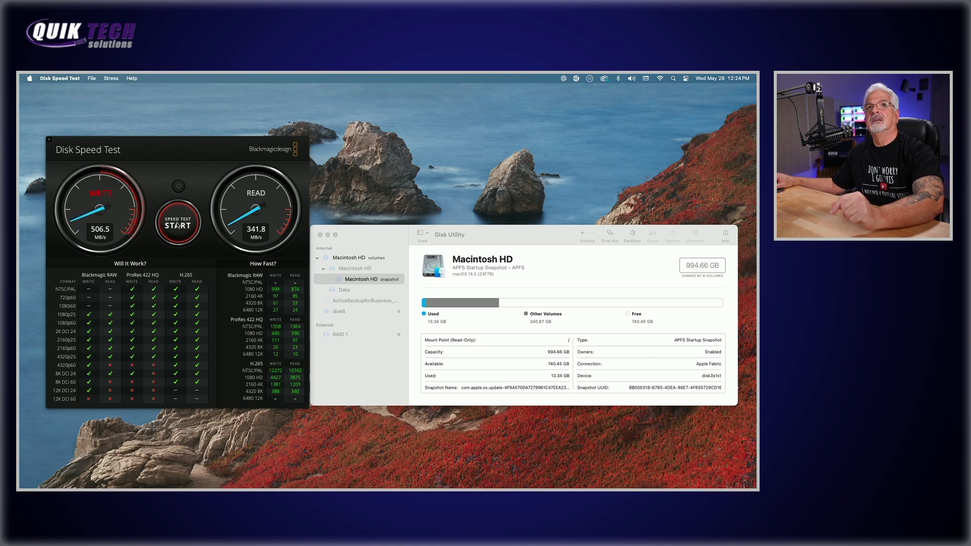
left_click(177, 225)
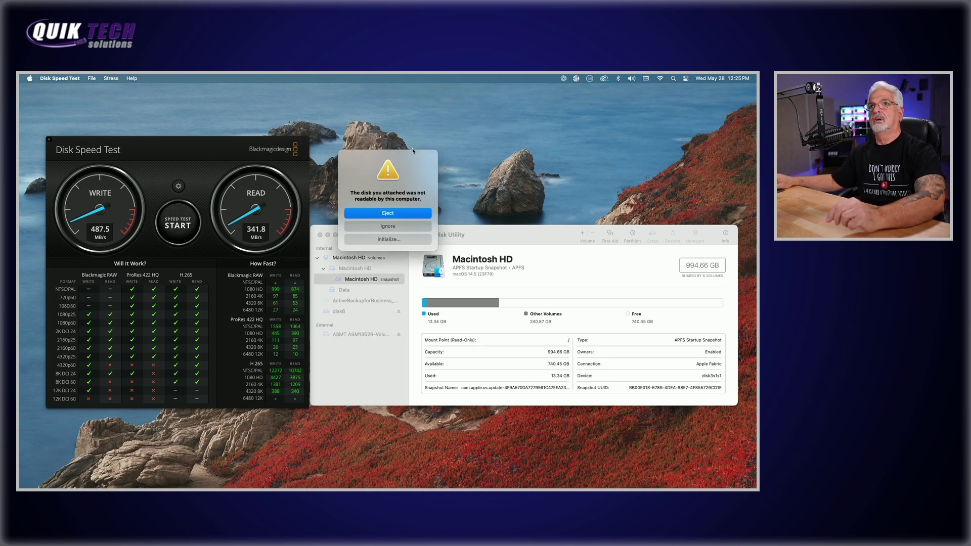
Choose to initialize the unreadable disk and erase ASMT ASM1352R-Volume Media in Disk Utility as an ExFAT volume named JBOD.
left_click(387, 240)
left_click(361, 337)
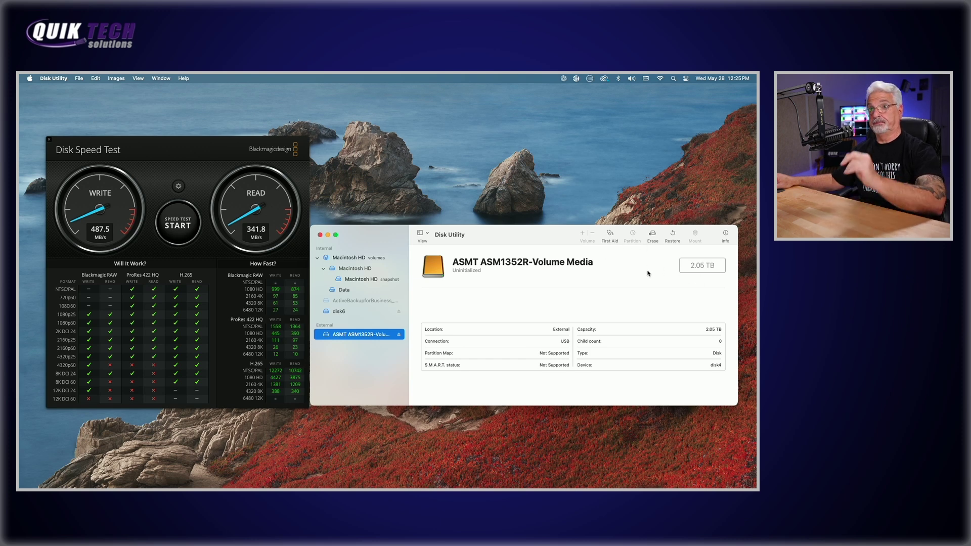
left_click(652, 235)
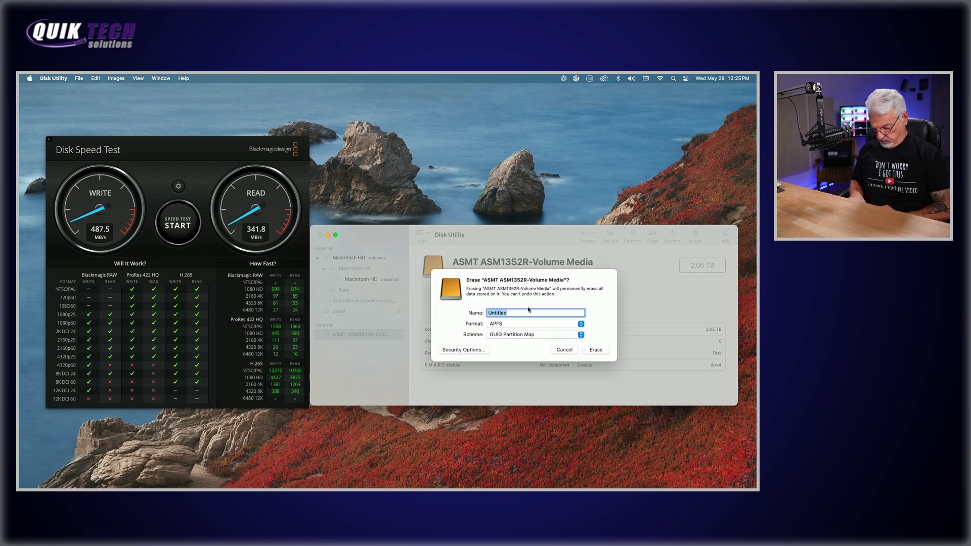
type("JBOD")
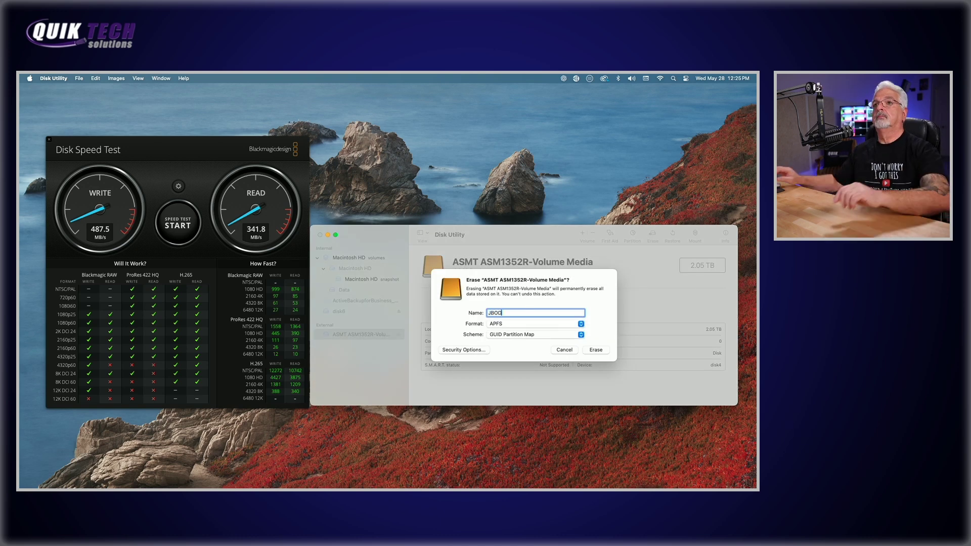
left_click(529, 328)
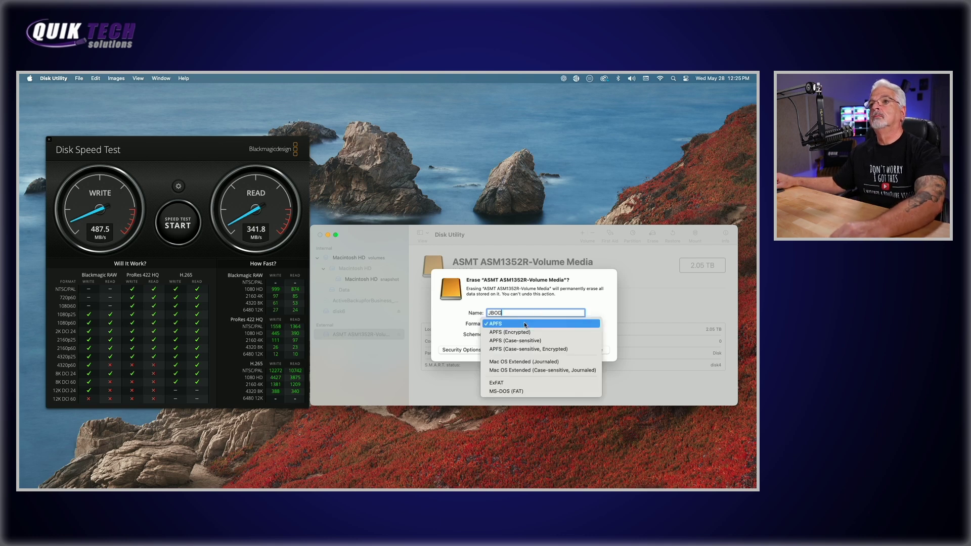
left_click(506, 383)
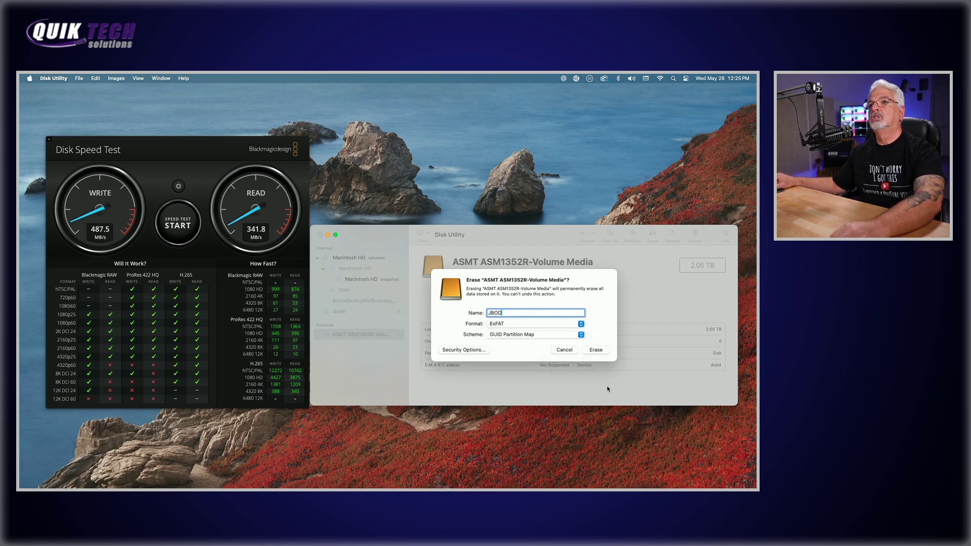
left_click(595, 350)
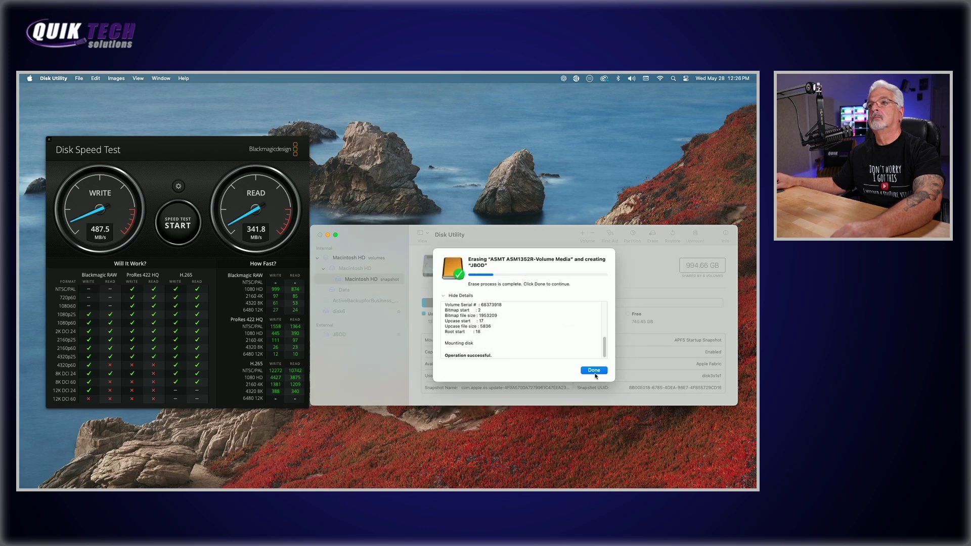
left_click(594, 372)
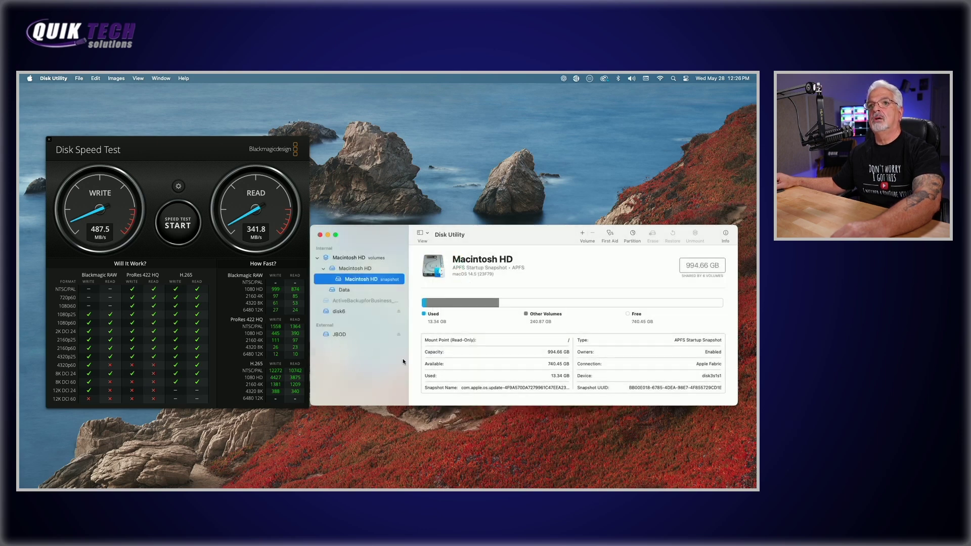
Switch to Disk Speed Test, change the target drive to JBOD, and run its write and read speed test.
left_click(178, 187)
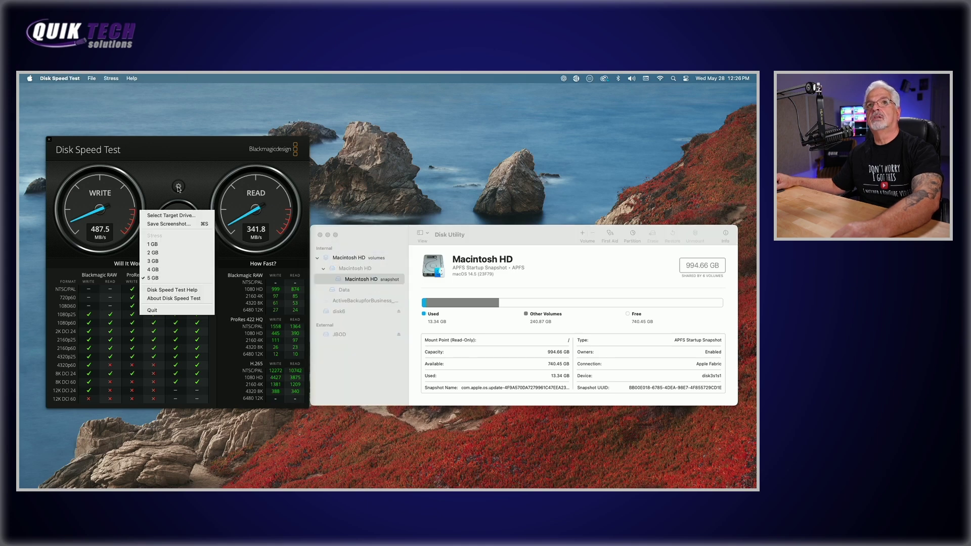
left_click(174, 214)
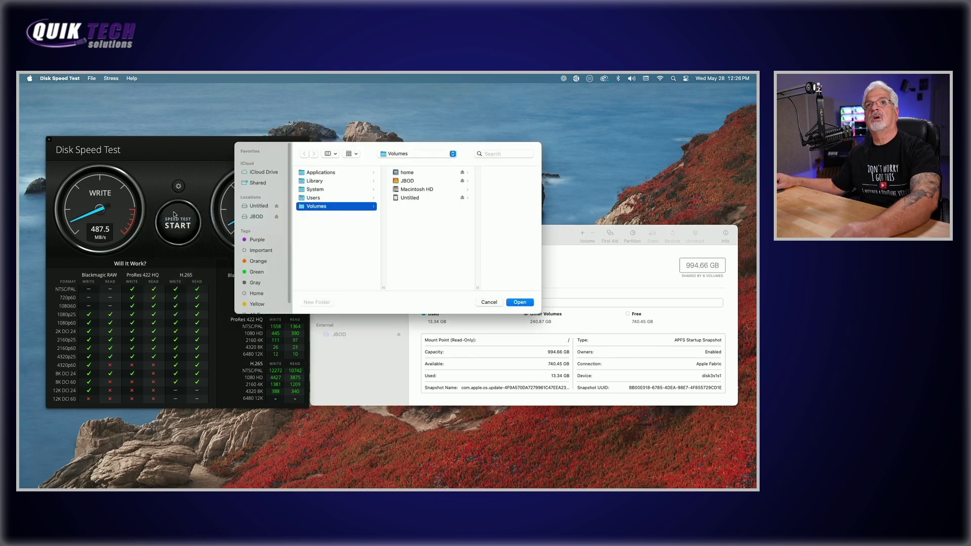
left_click(256, 216)
left_click(521, 303)
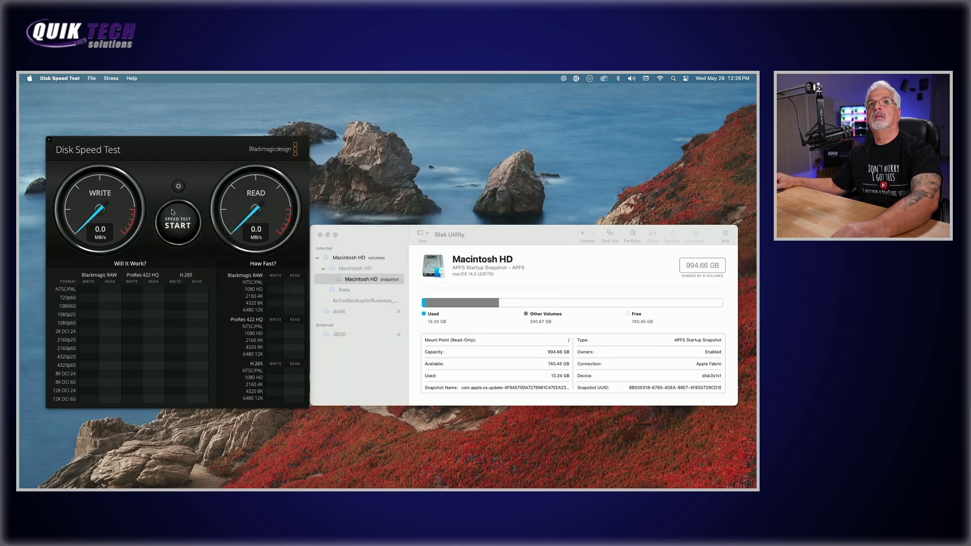
left_click(178, 224)
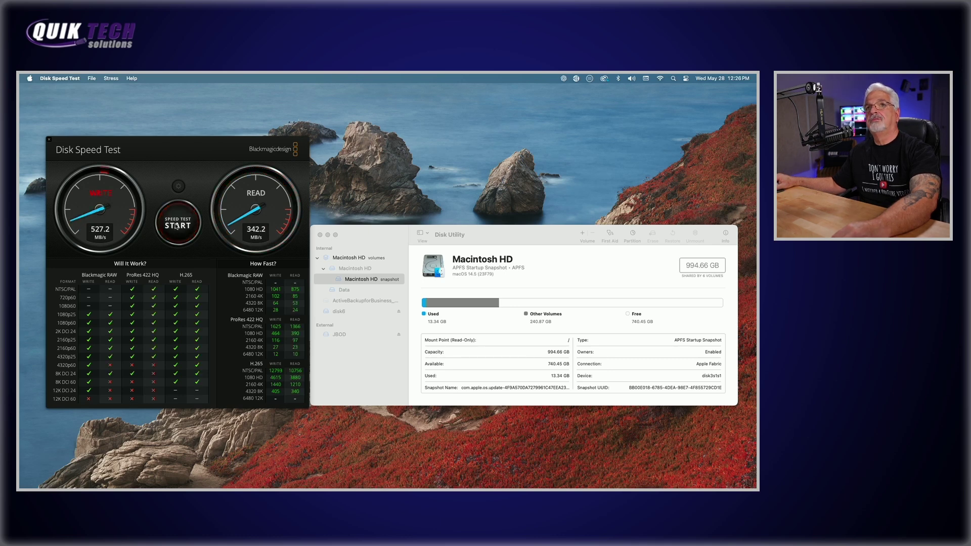
left_click(176, 226)
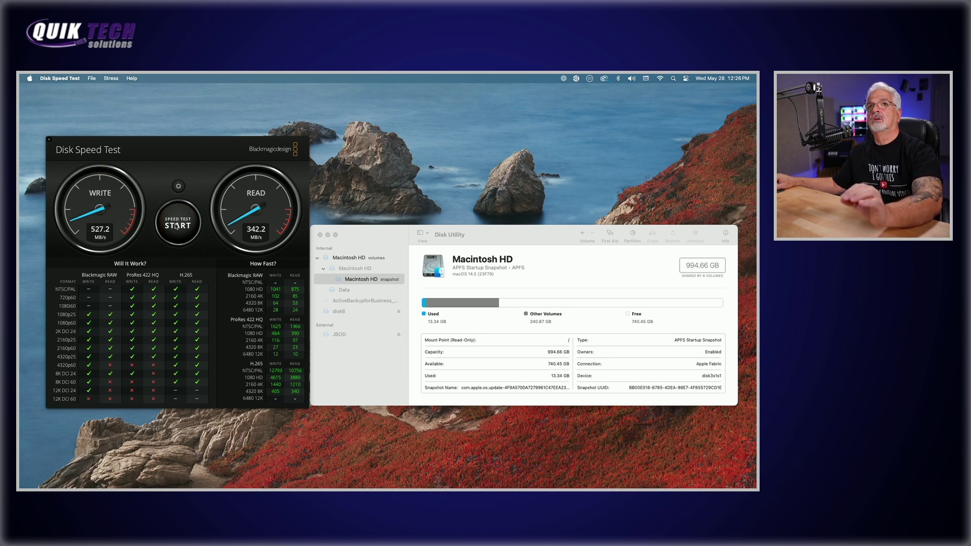